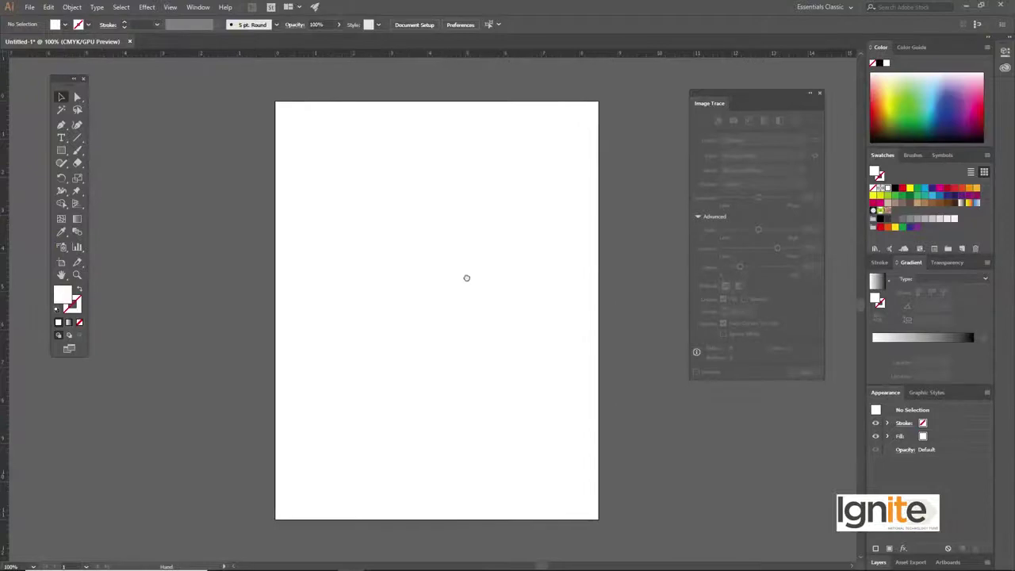
- Place the sunset-4220113_1920 image from the tracing illustrations folder onto the blank artboard, centred across its width in the upper half
left_click(966, 7)
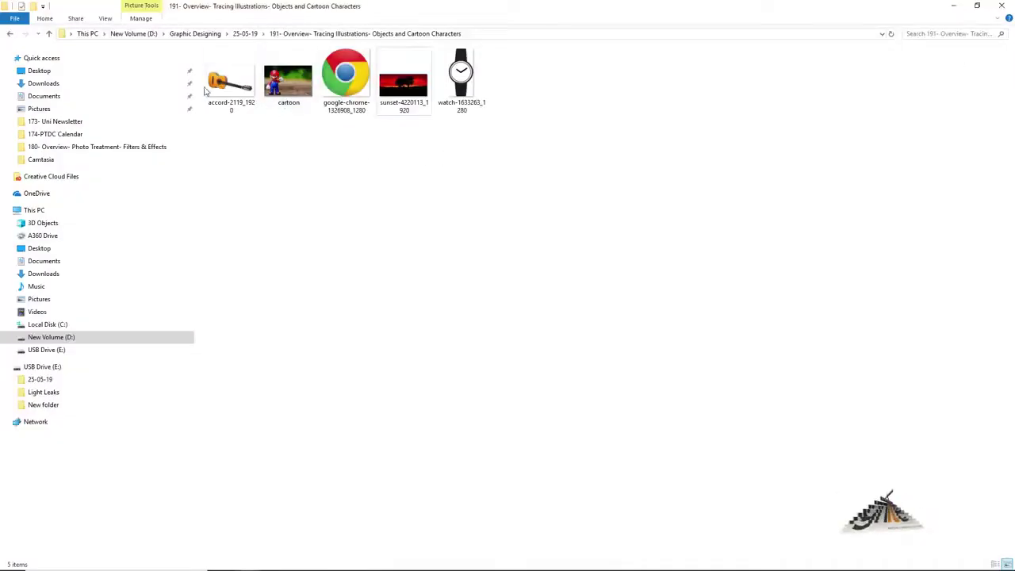
left_click(401, 92)
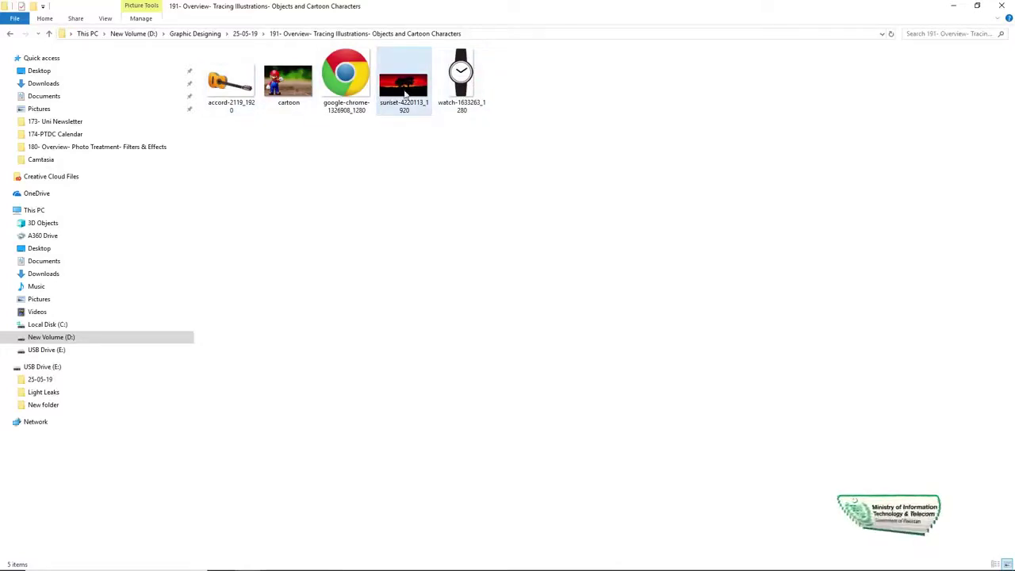
left_click(420, 147)
left_click(407, 103)
left_click_drag(392, 94, 437, 252)
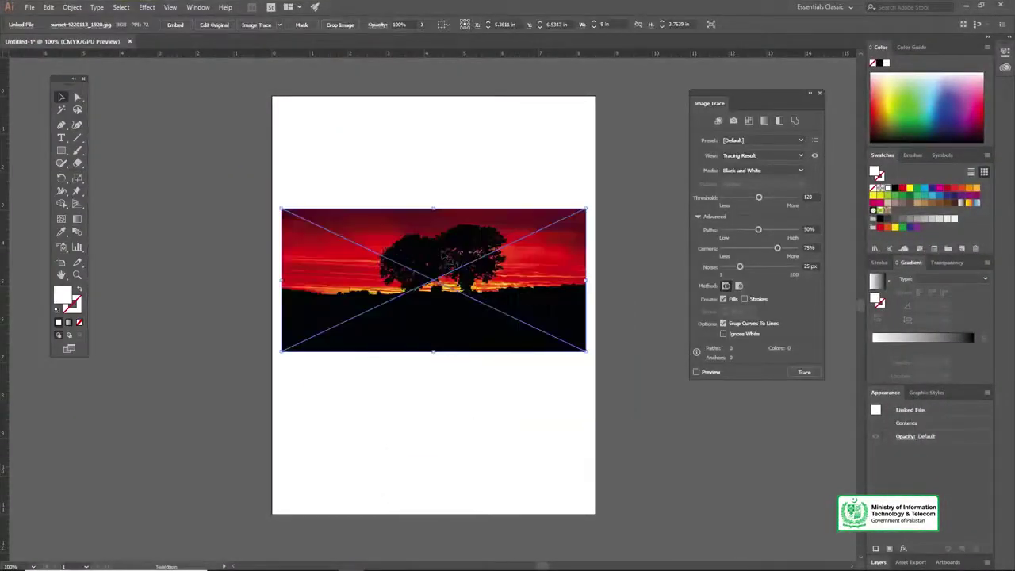
- Embed the linked sunset image in the document
left_click(433, 277)
left_click(433, 276)
left_click_drag(465, 299, 459, 257)
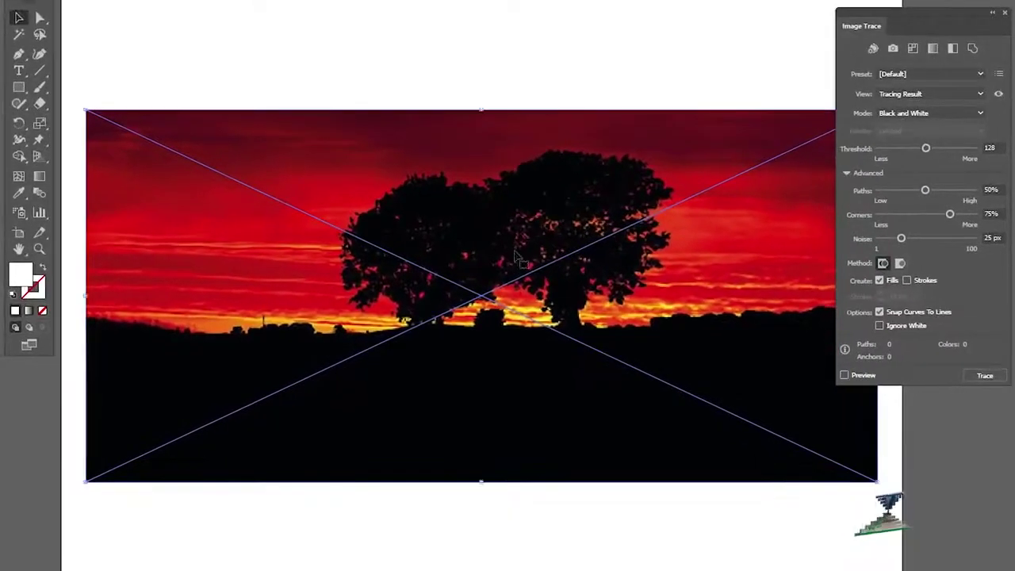
left_click(438, 273)
key("ctrl+minus")
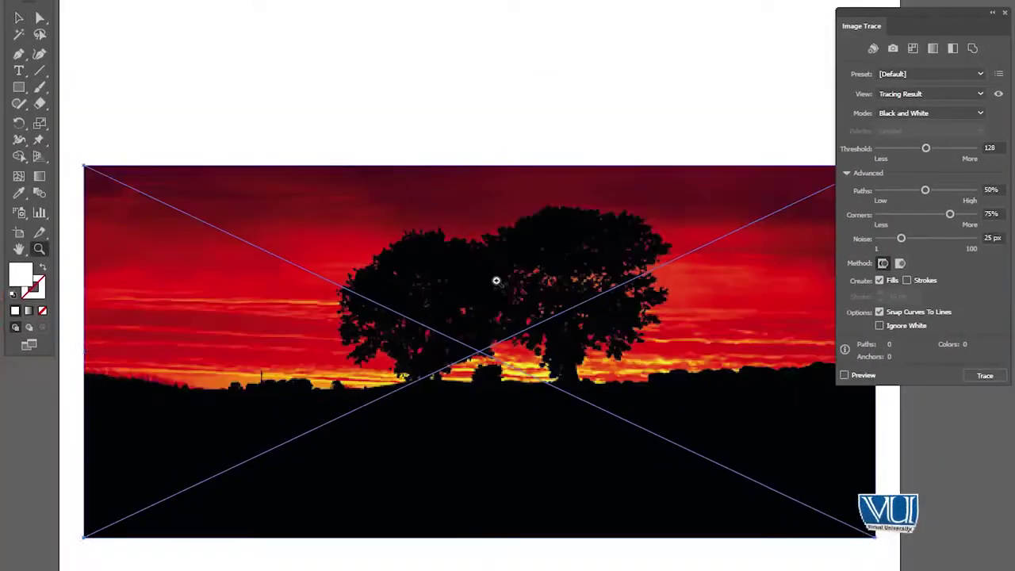
key("ctrl+minus")
left_click_drag(510, 221, 508, 211)
left_click_drag(925, 25, 972, 20)
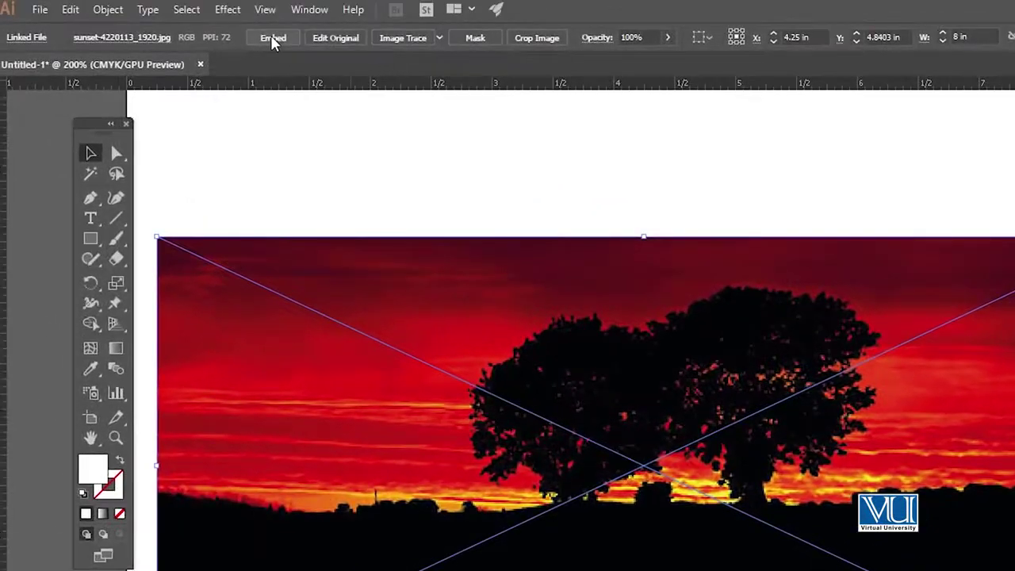
left_click(273, 38)
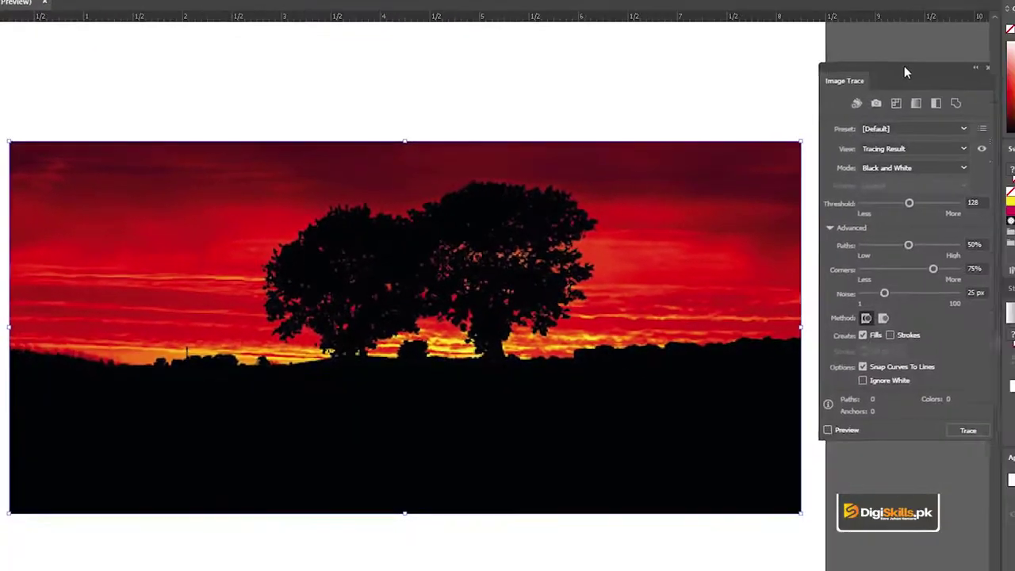
- Look through the Image Trace presets available for the embedded sunset image
left_click_drag(902, 62, 889, 69)
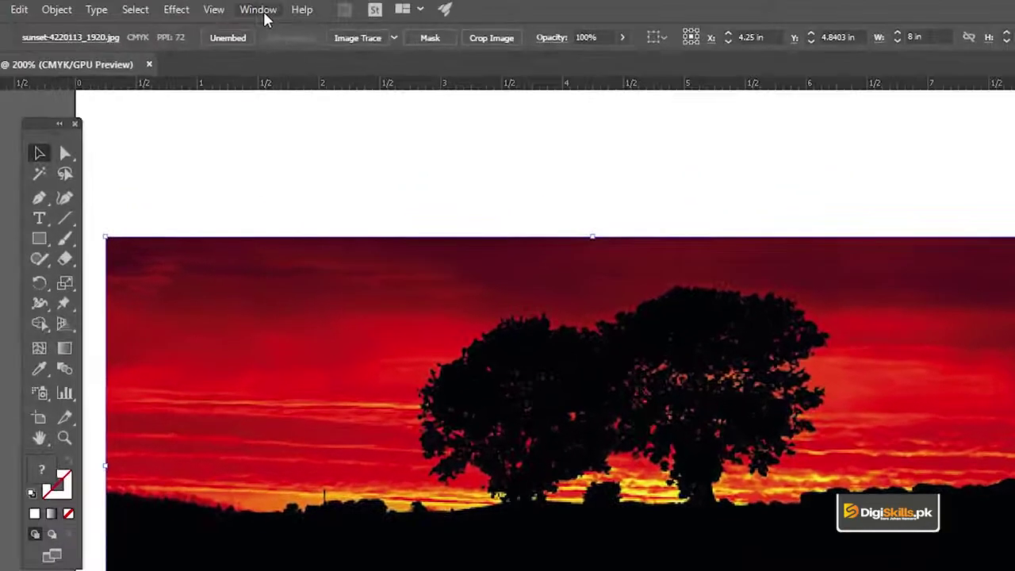
left_click(265, 14)
left_click(266, 9)
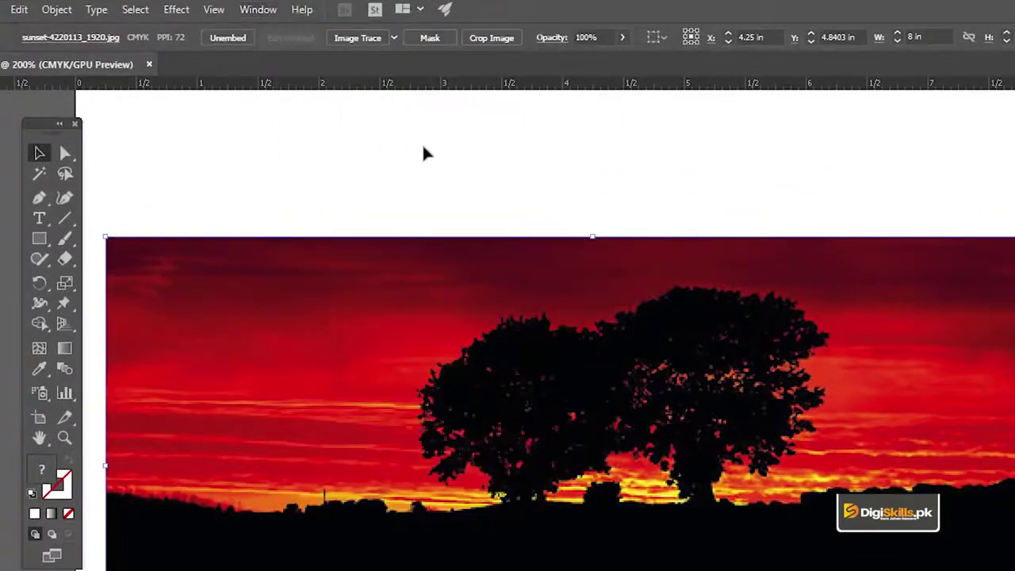
left_click(395, 40)
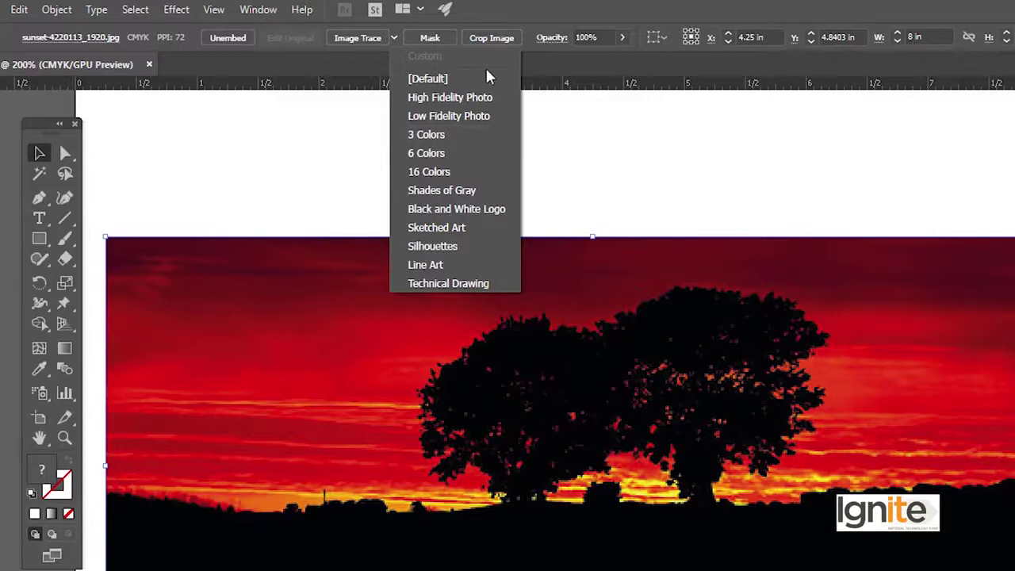
left_click(393, 37)
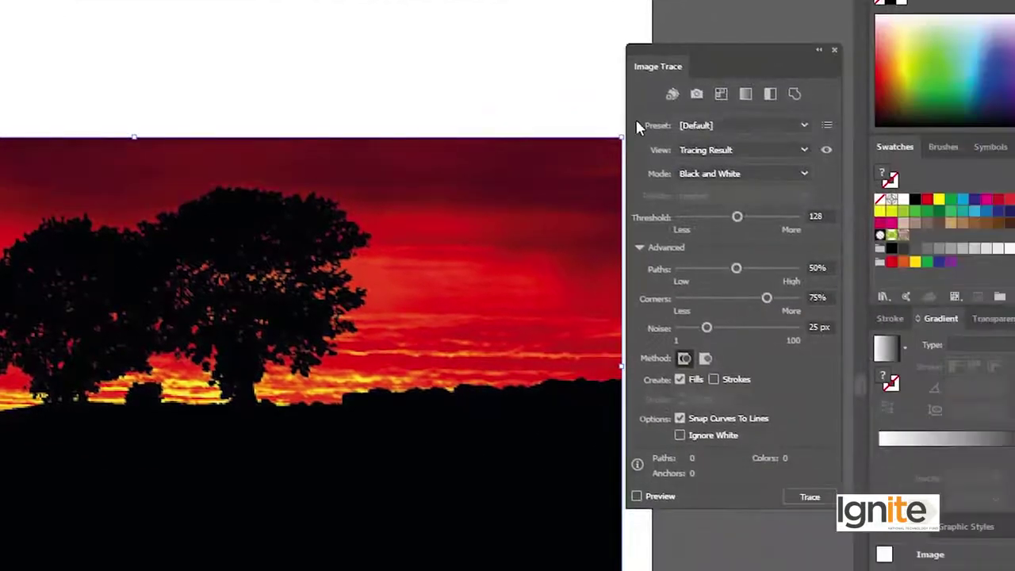
- Trace the sunset image with the High Fidelity Photo preset
mouse_move(703, 50)
left_mouse_down()
mouse_move(725, 54)
mouse_move(709, 62)
left_mouse_up()
left_click(649, 260)
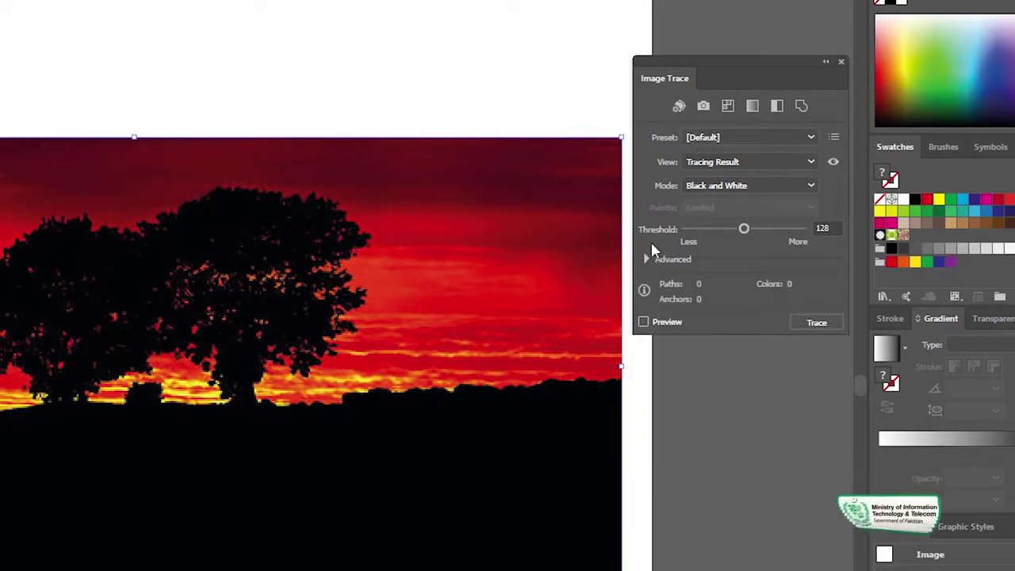
left_click(649, 259)
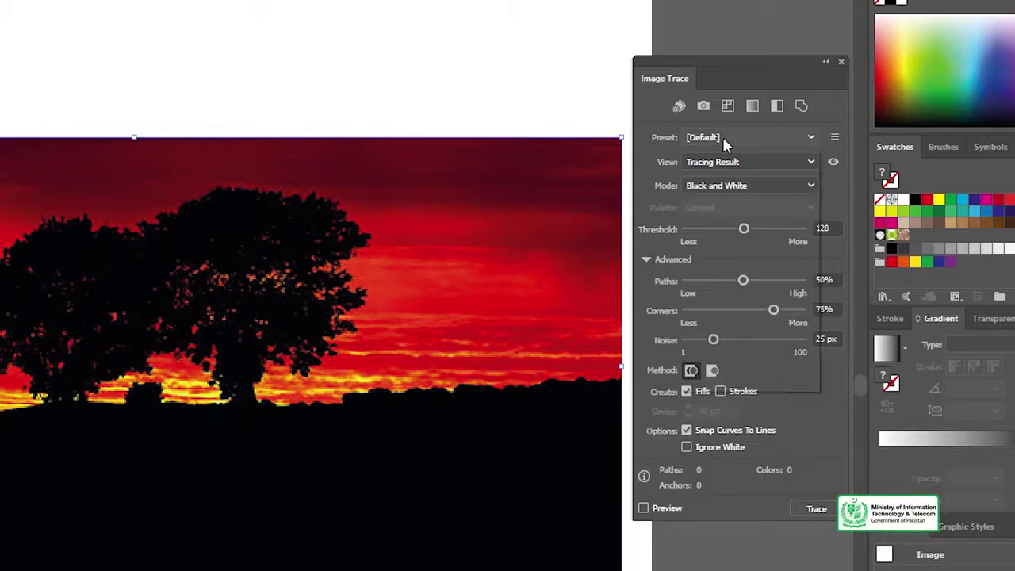
left_click(723, 137)
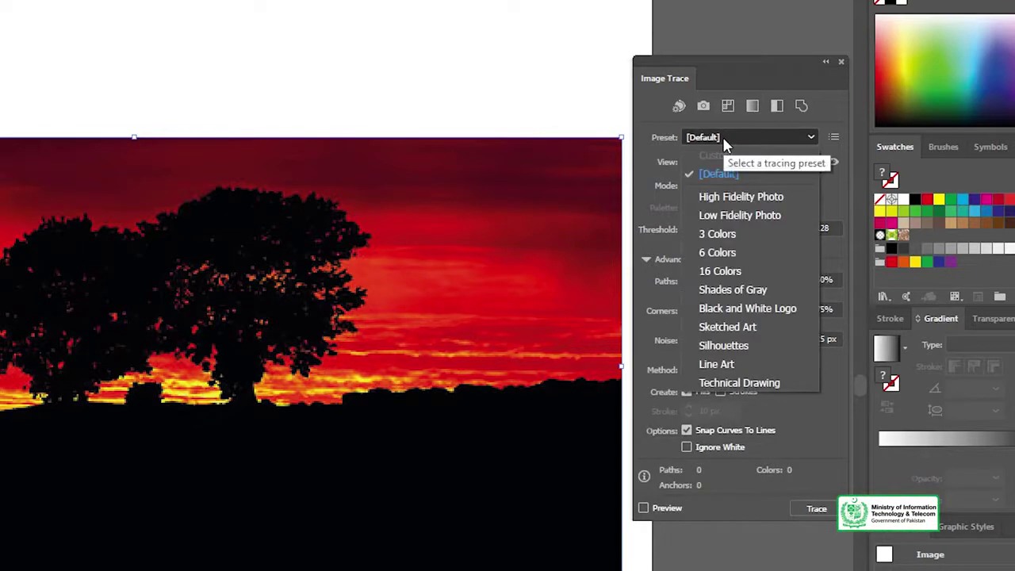
left_click(741, 198)
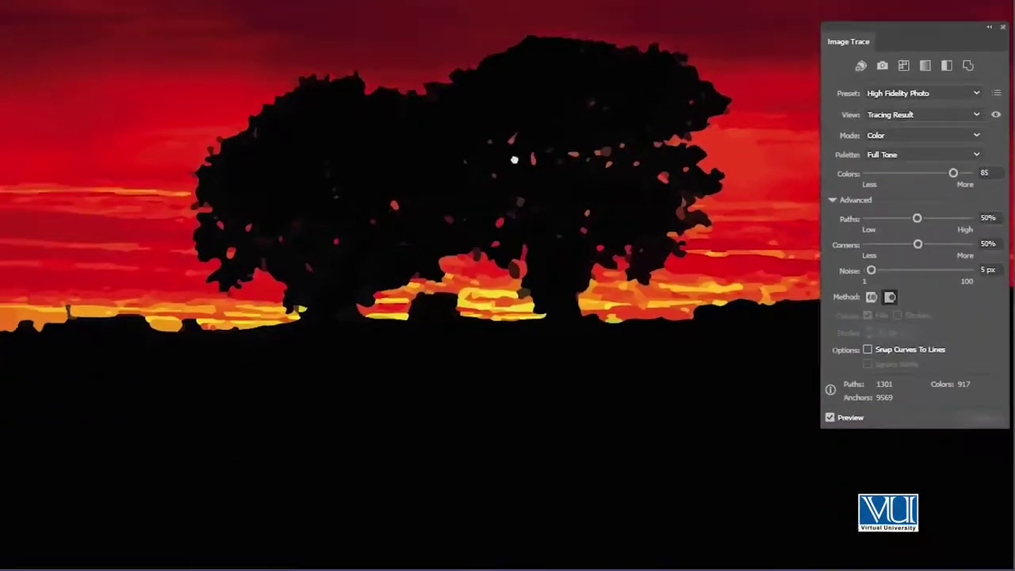
- Examine the detail of the High Fidelity Photo tracing around the trees and sky
left_click_drag(514, 161, 517, 157)
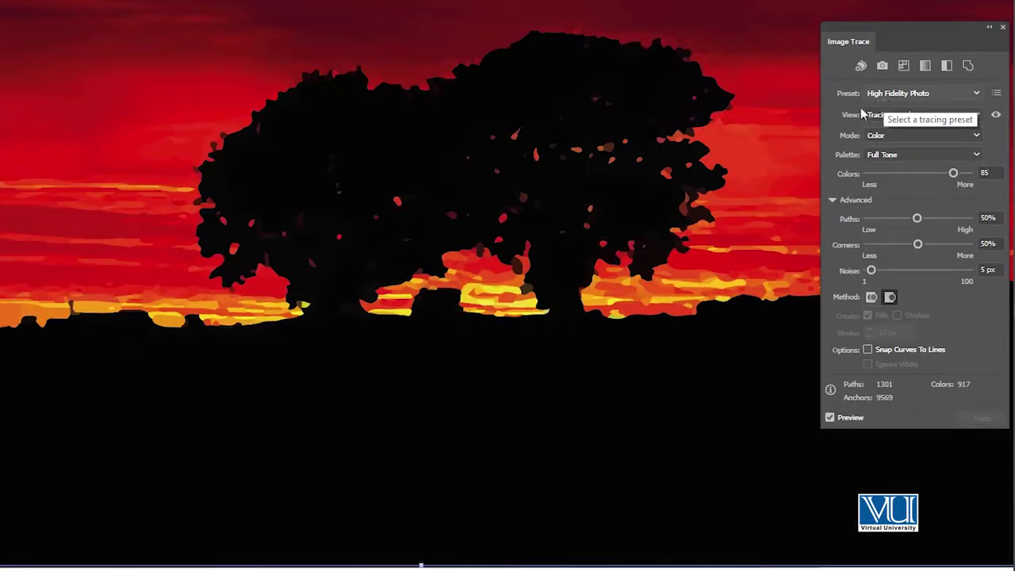
left_click_drag(441, 202, 468, 243)
left_click(443, 250, "ctrl+alt")
left_click(442, 285, "ctrl")
left_click(443, 288, "ctrl")
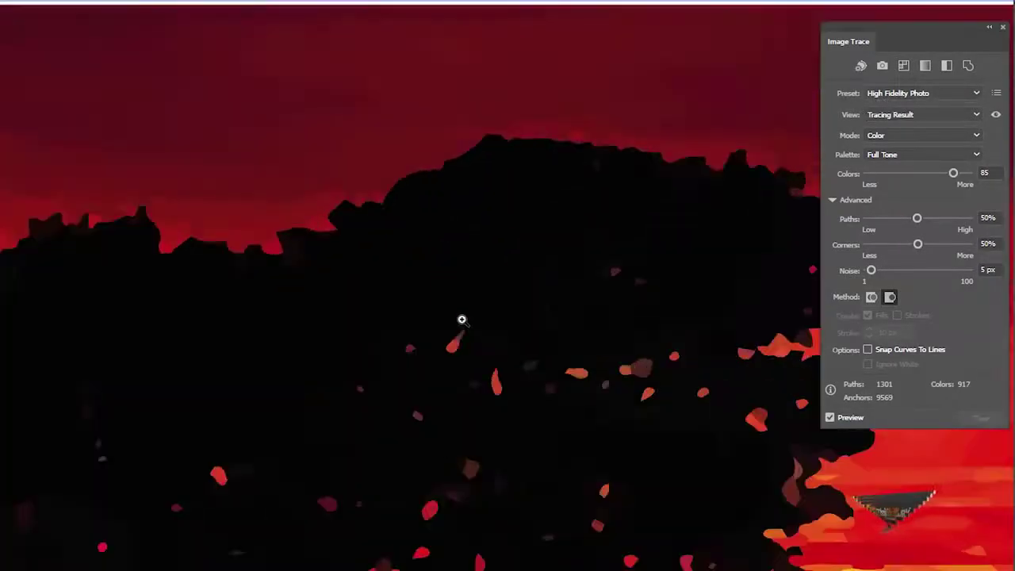
left_click(449, 310, "alt")
left_click(406, 323, "alt")
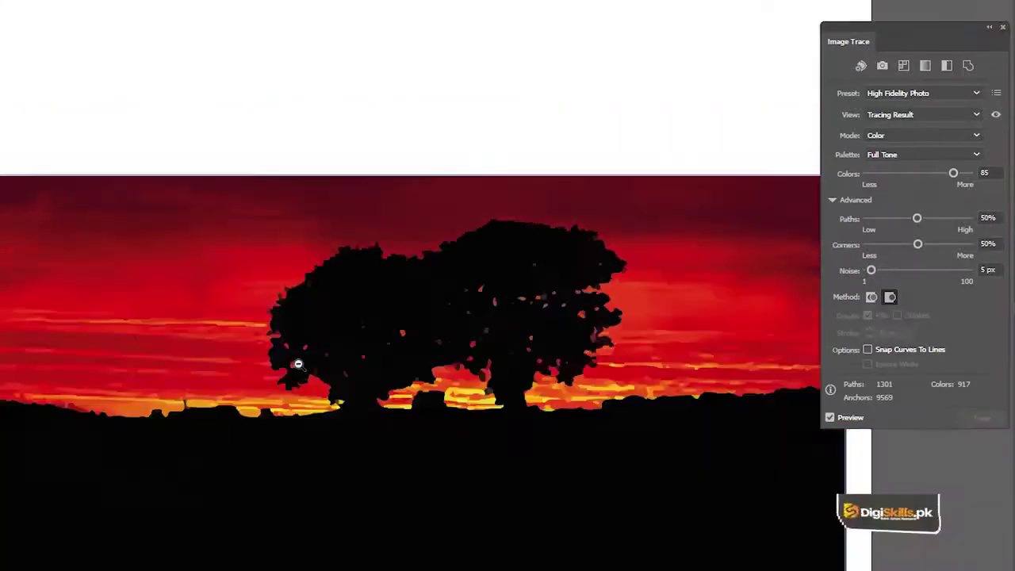
left_click_drag(490, 331, 454, 255)
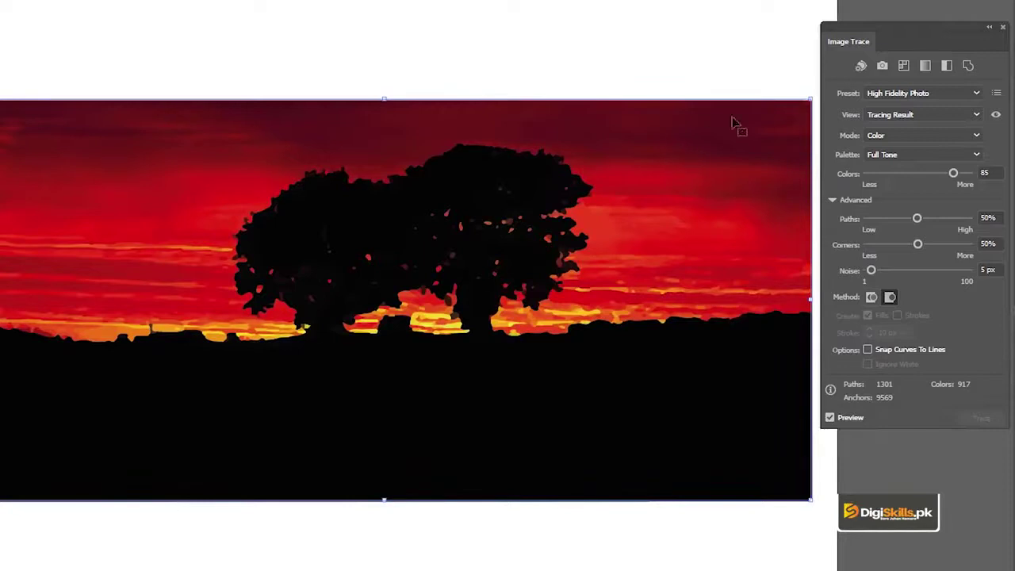
- Undo the High Fidelity Photo tracing and trace the sunset image with the Low Fidelity Photo preset instead
key("ctrl+z")
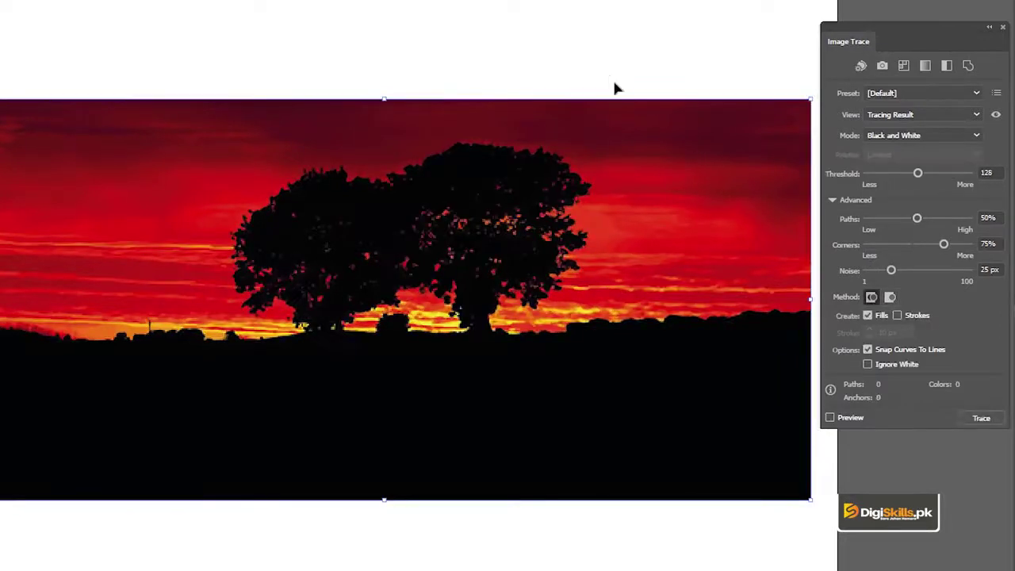
left_click(898, 94)
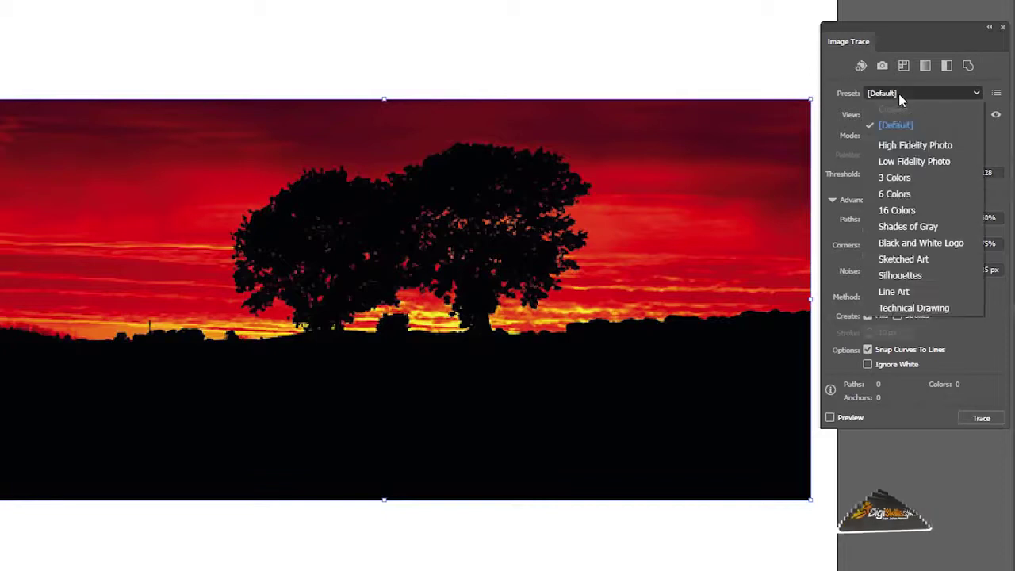
left_click(920, 162)
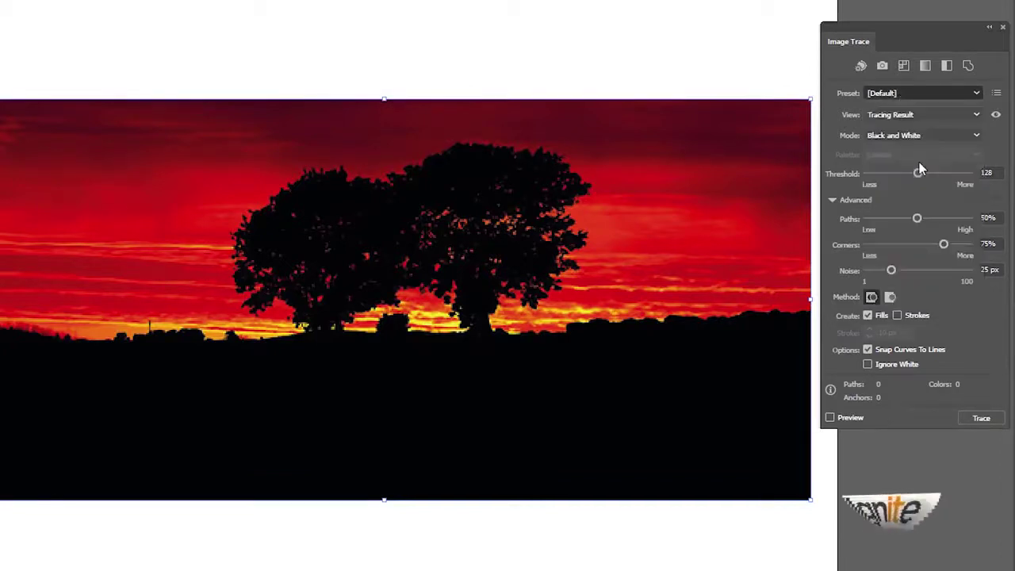
- Examine the Low Fidelity Photo tracing up close, checking the tree edges, leaf gaps and colour bands in the sky
left_click(388, 254, "ctrl")
left_click(429, 253, "ctrl")
left_click_drag(473, 242, 498, 154)
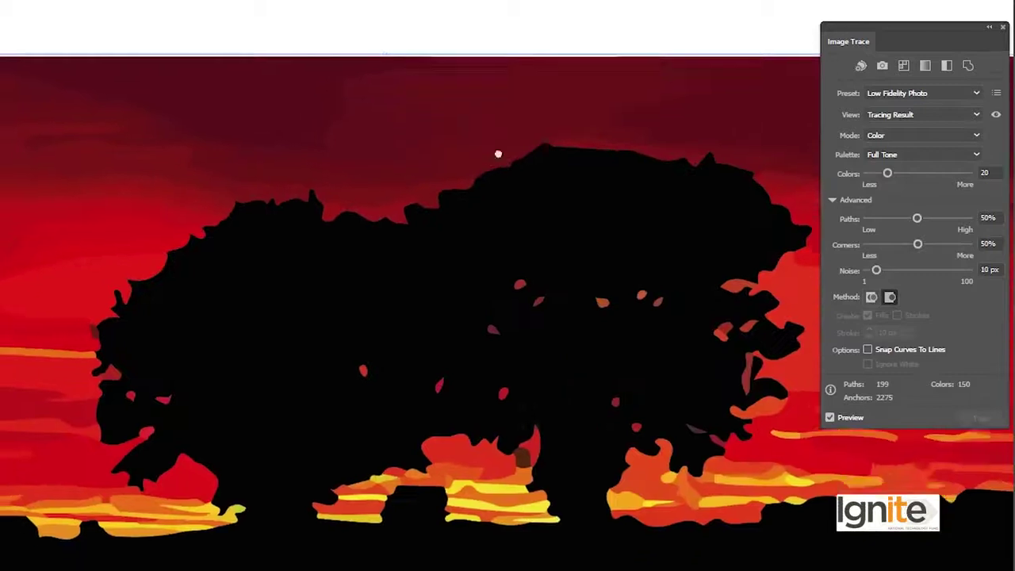
scroll(498, 154, "down", 2)
left_click_drag(471, 236, 463, 169)
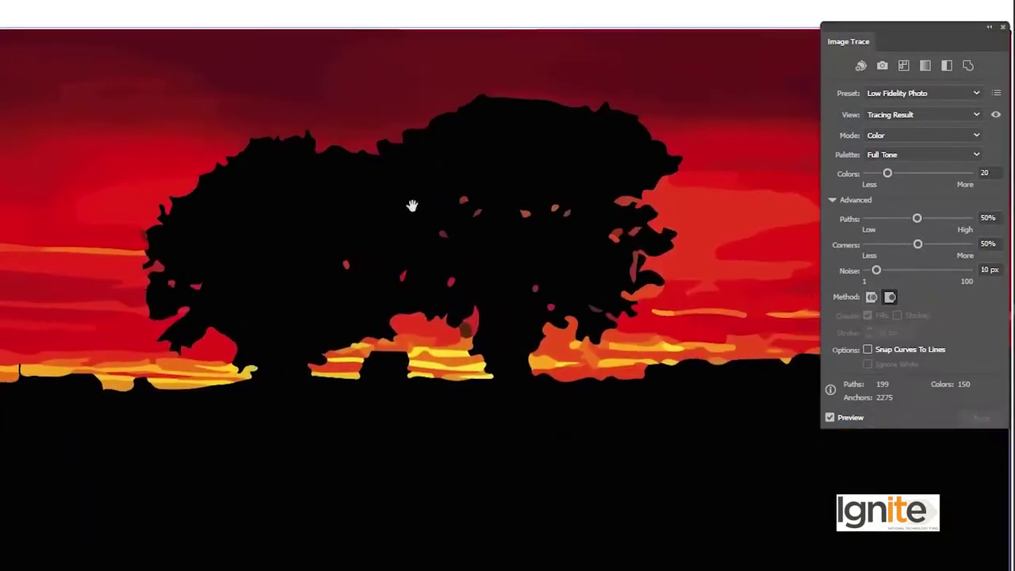
left_click_drag(393, 219, 444, 237)
mouse_move(591, 231)
left_mouse_down()
mouse_move(377, 214)
mouse_move(506, 209)
left_mouse_up()
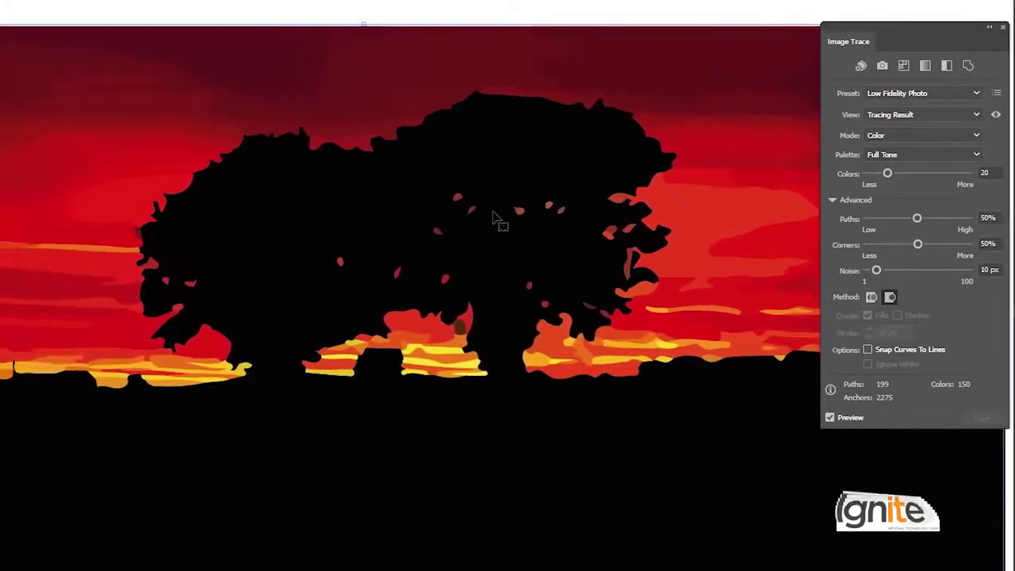
left_click_drag(415, 215, 487, 220)
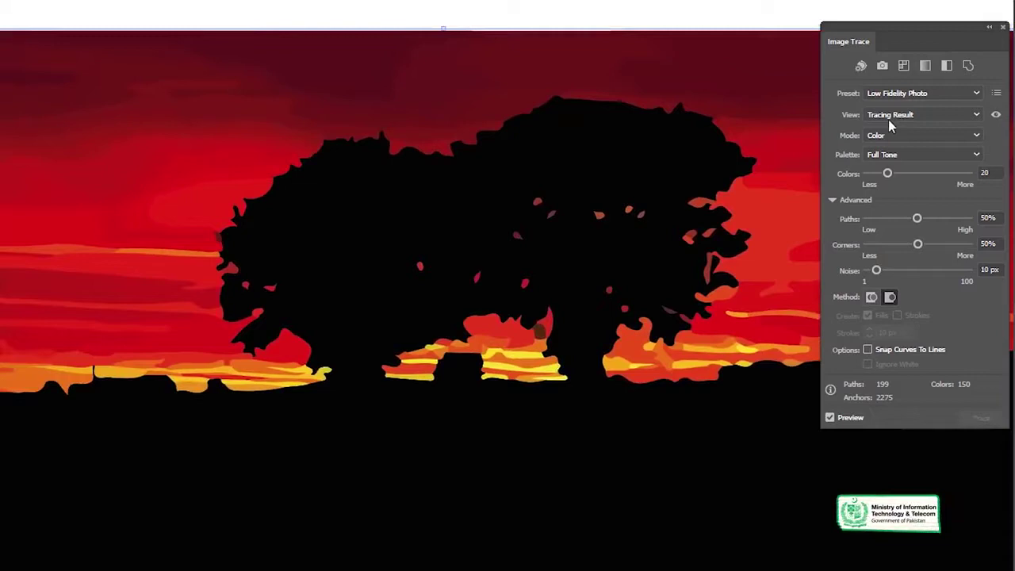
left_click_drag(419, 231, 453, 210)
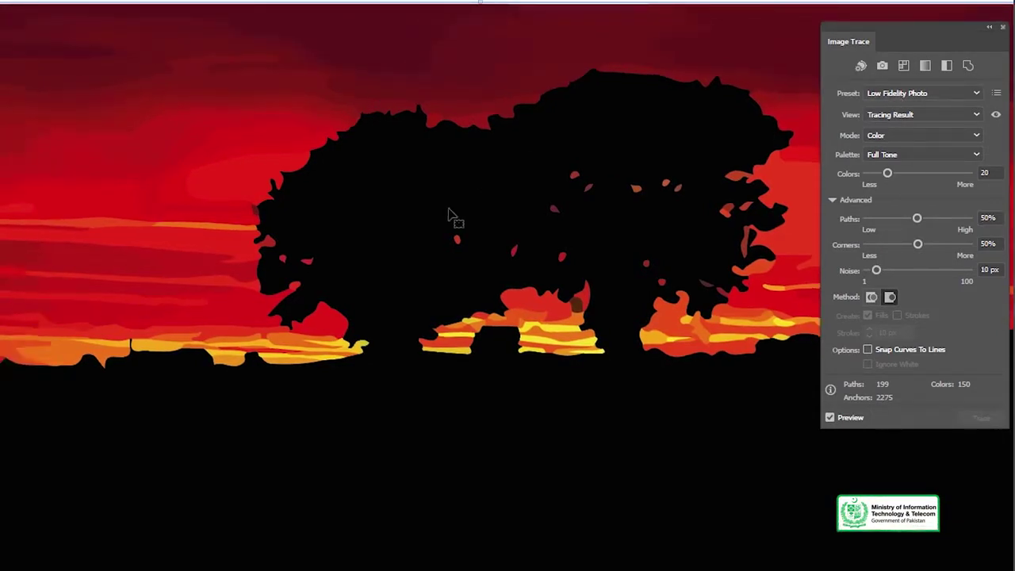
mouse_move(469, 215)
left_mouse_down()
mouse_move(326, 239)
mouse_move(363, 236)
left_mouse_up()
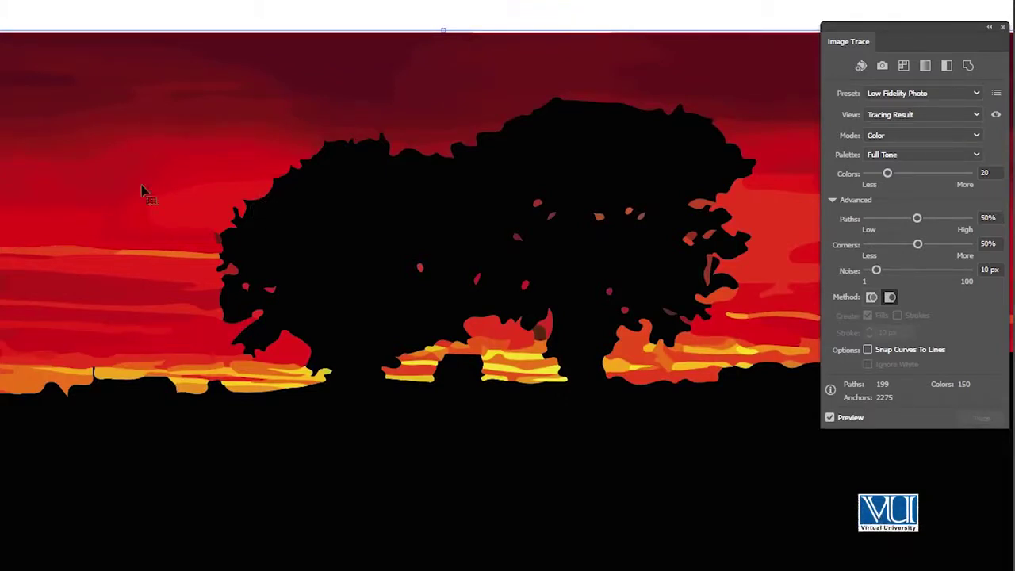
left_click_drag(136, 215, 261, 207)
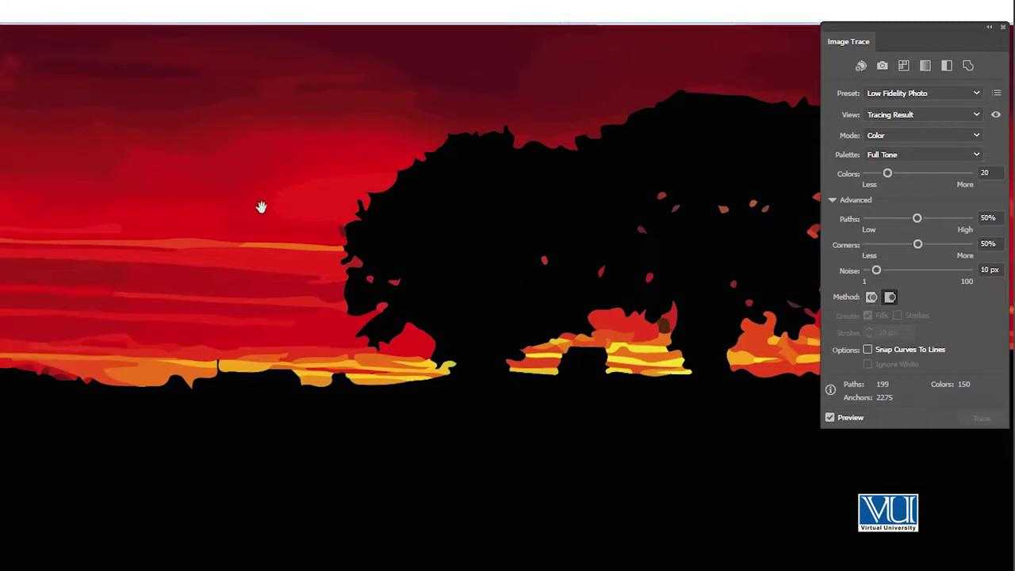
left_click(306, 211)
left_click(306, 212)
left_click_drag(553, 359, 372, 163)
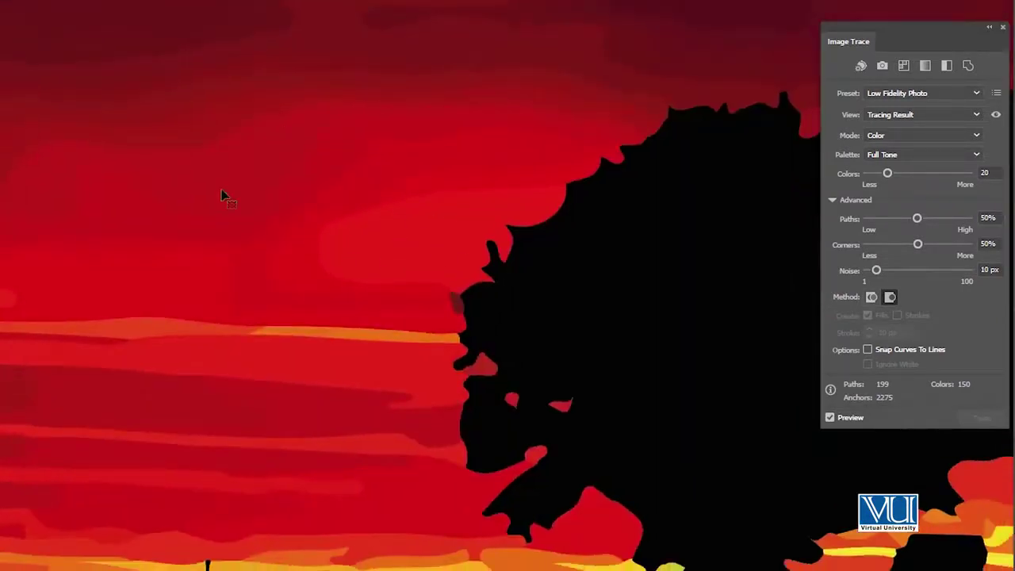
left_click_drag(247, 167, 277, 259)
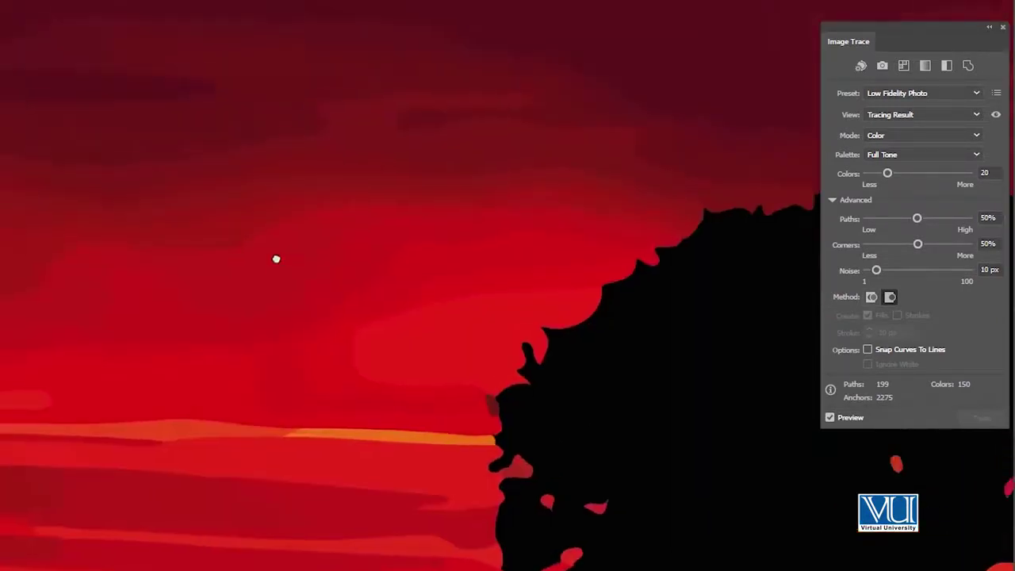
left_click(432, 304)
left_click(434, 310)
left_click_drag(512, 316, 295, 183)
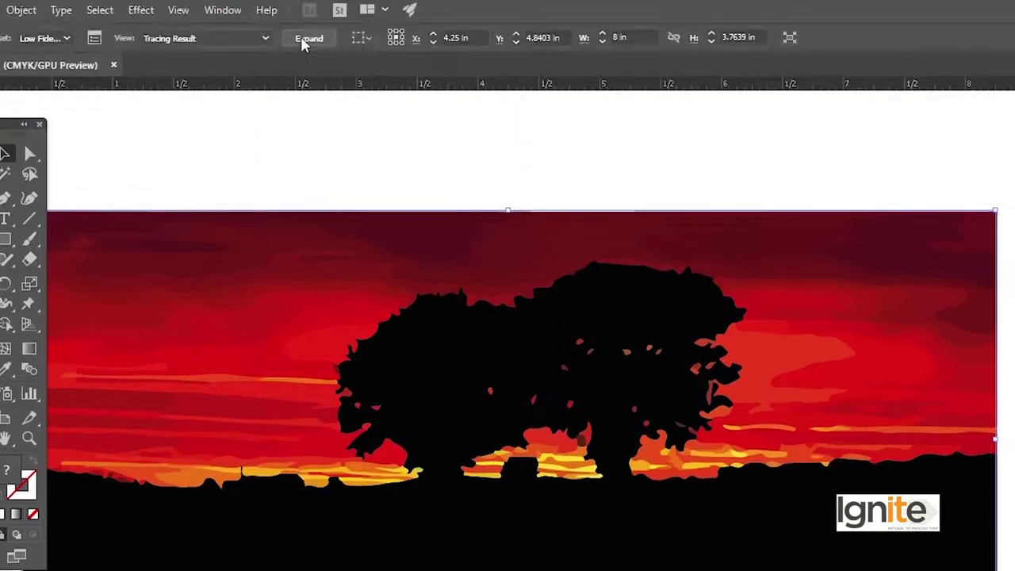
- Expand the traced sunset image into vector paths and move one dark sky shape up past the picture's upper edge
left_click(302, 37)
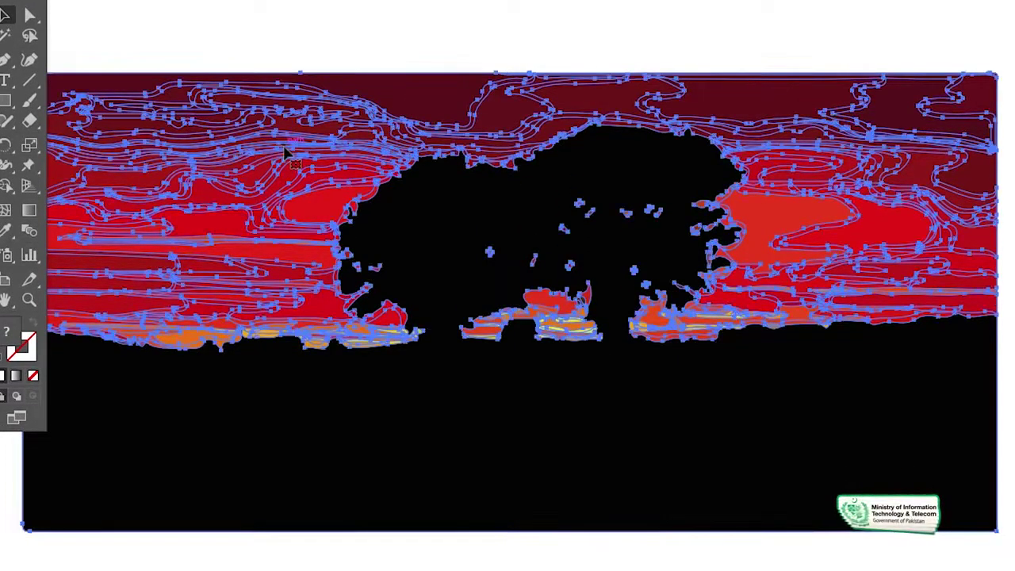
left_click(321, 14)
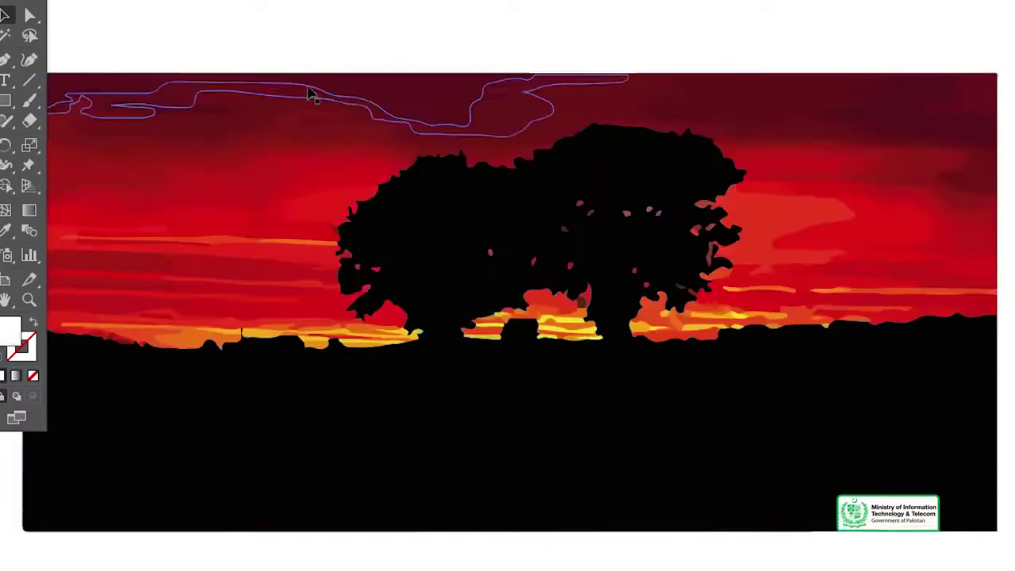
left_click_drag(145, 103, 243, 35)
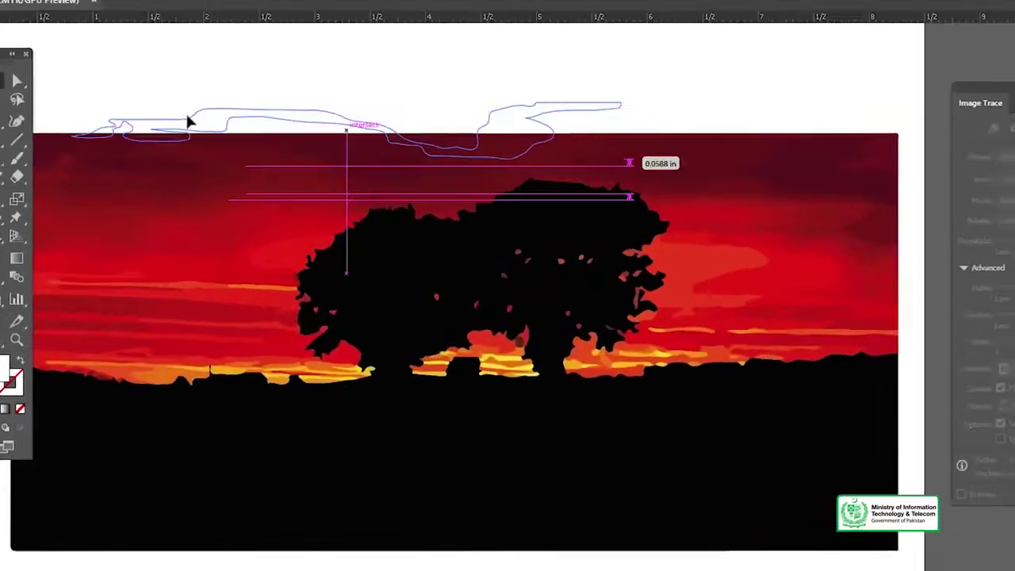
- Pull the dark red sky shapes of the expanded tracing apart along the picture's upper edge, its outer border and beside the treetops
left_click_drag(324, 164, 298, 147)
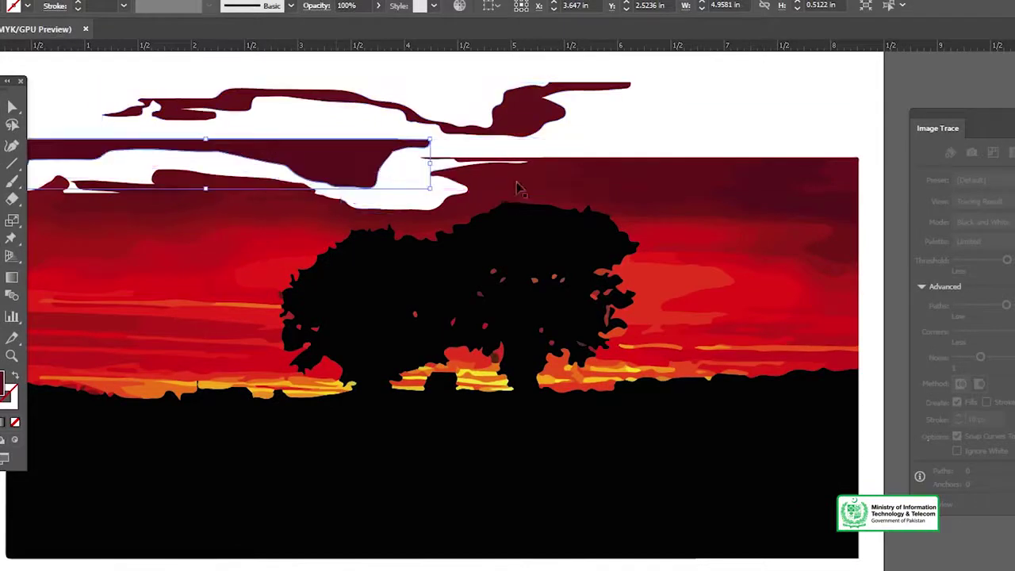
left_click_drag(598, 167, 642, 128)
left_click_drag(541, 173, 429, 146)
left_click_drag(826, 175, 826, 114)
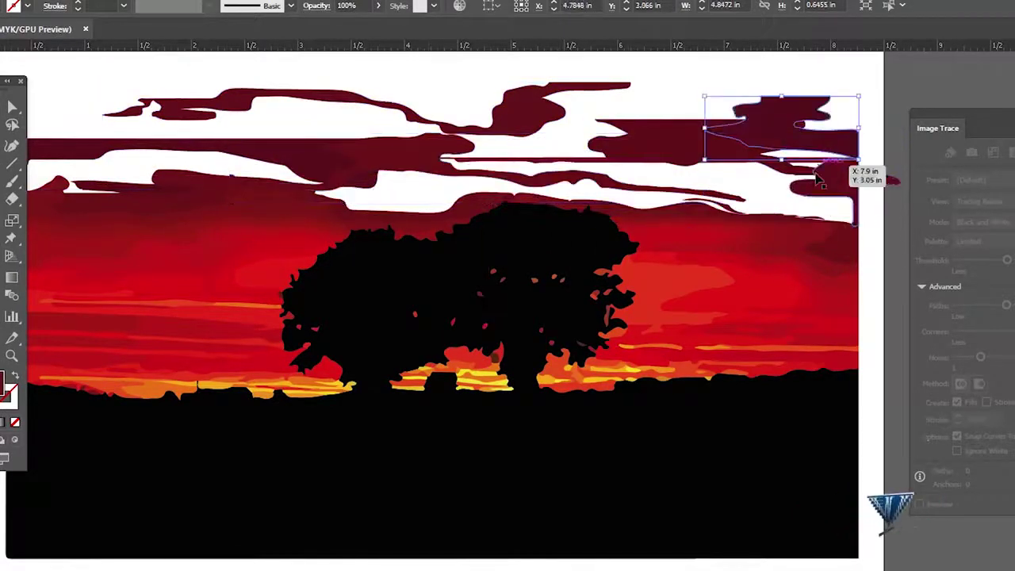
left_click_drag(826, 169, 860, 208)
left_click_drag(778, 253, 764, 281)
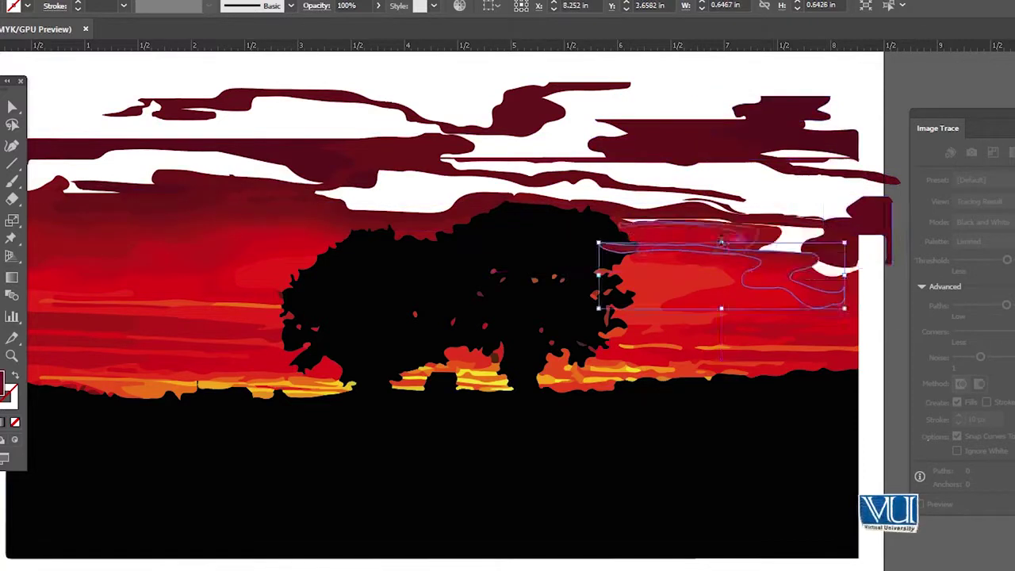
left_click_drag(699, 238, 688, 253)
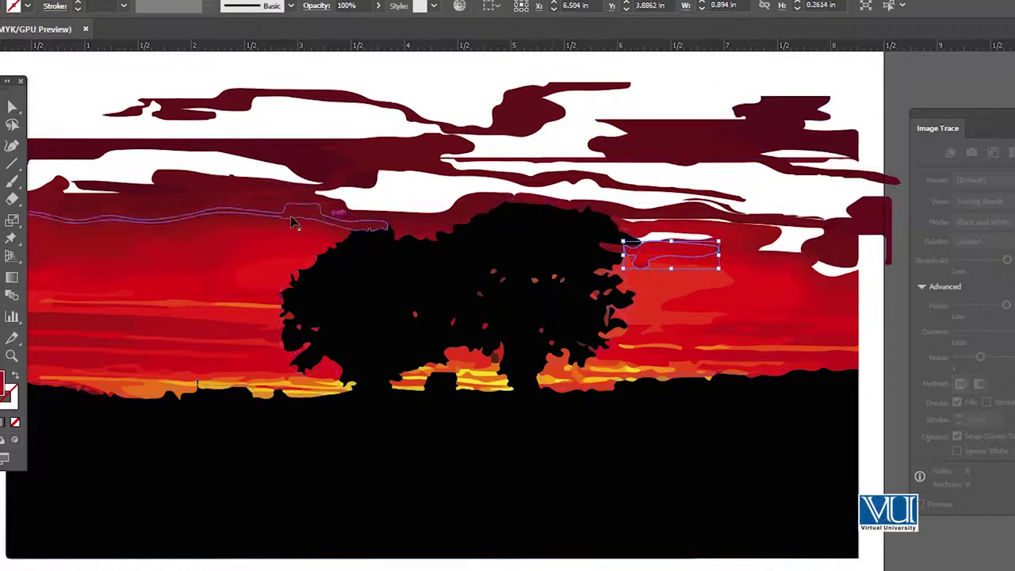
left_click_drag(290, 212, 289, 131)
- Undo the sky shape moves, the expansion and the Low Fidelity Photo tracing, back to the original sunset photo
key("ctrl+z")
key("ctrl+z")
key("ctrl+z")
key("ctrl+z")
key("ctrl+z")
key("ctrl+z")
key("ctrl+z")
key("ctrl+z")
key("ctrl+z")
key("ctrl+z")
key("ctrl+z")
key("ctrl+z")
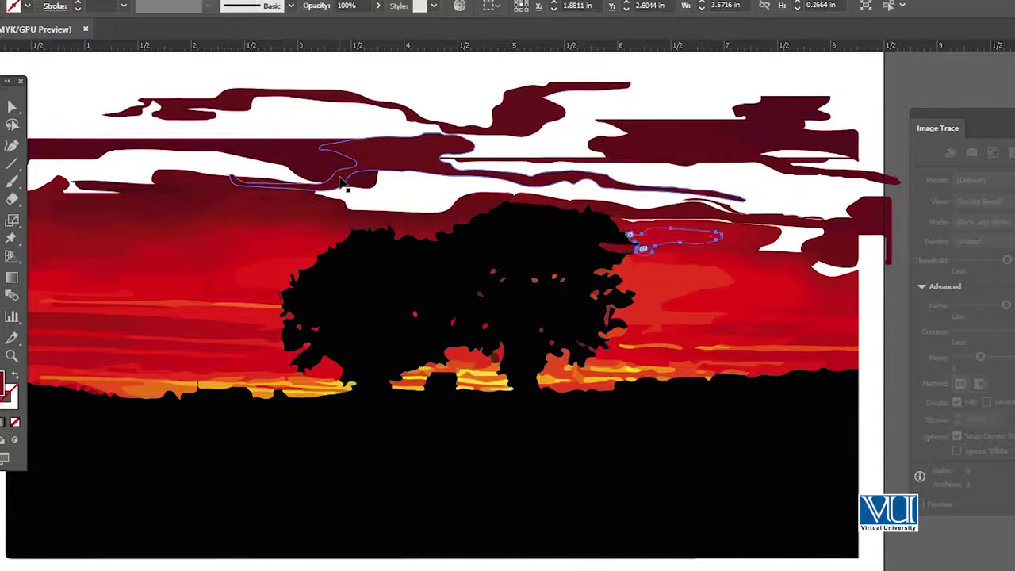
key("ctrl+z")
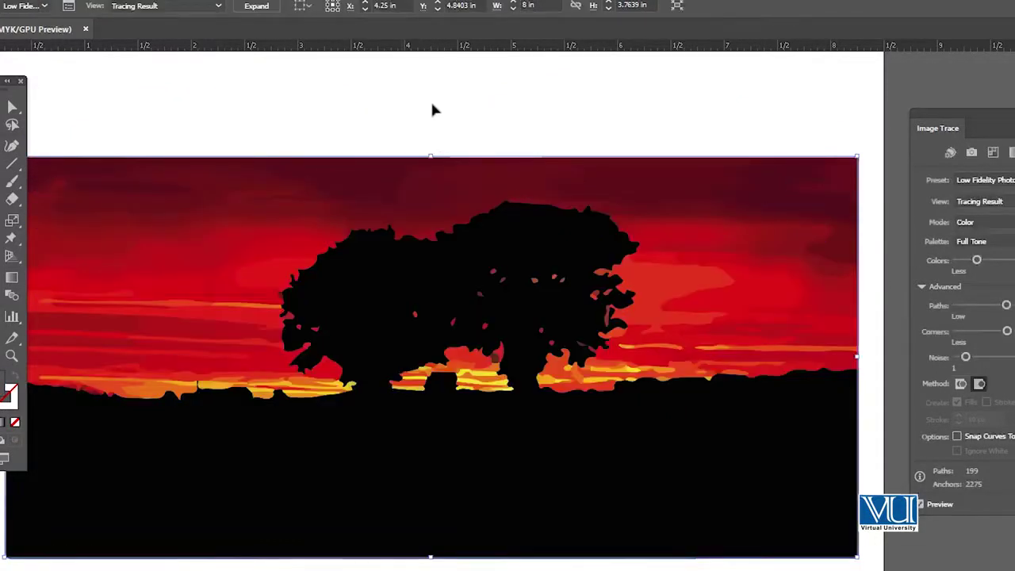
key("ctrl+z")
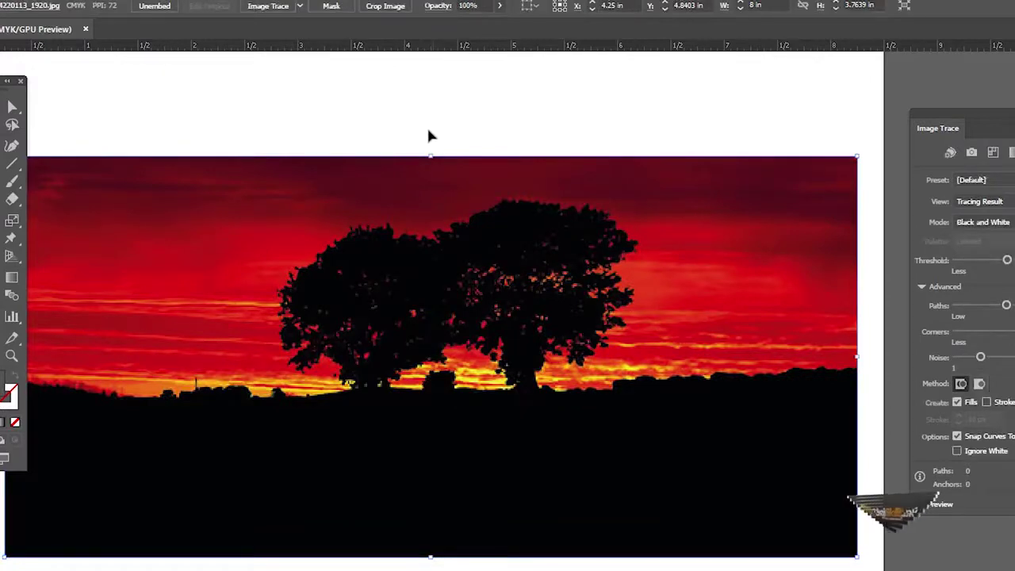
left_click(421, 241, "ctrl")
left_click_drag(533, 271, 485, 178)
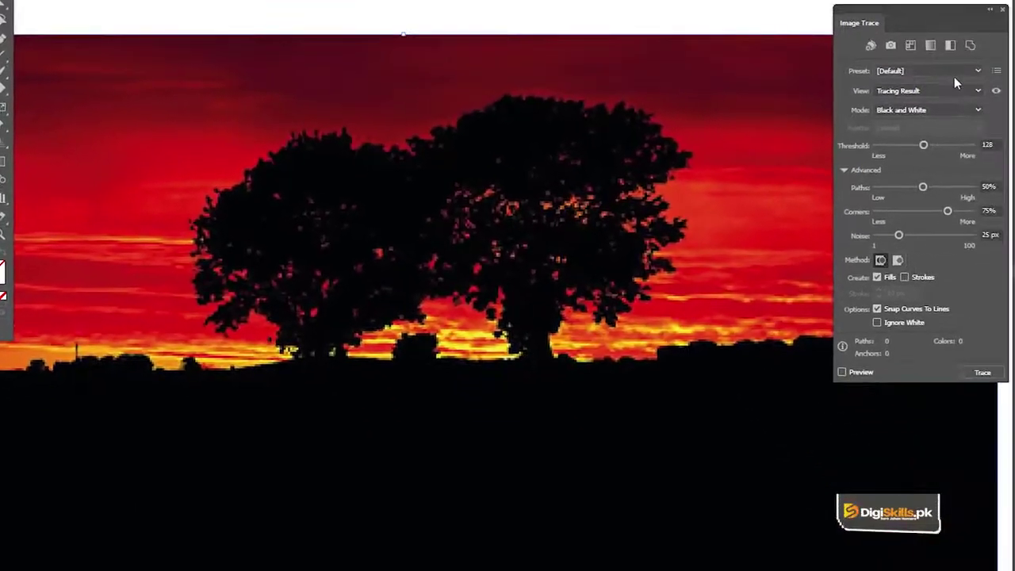
left_click(942, 73)
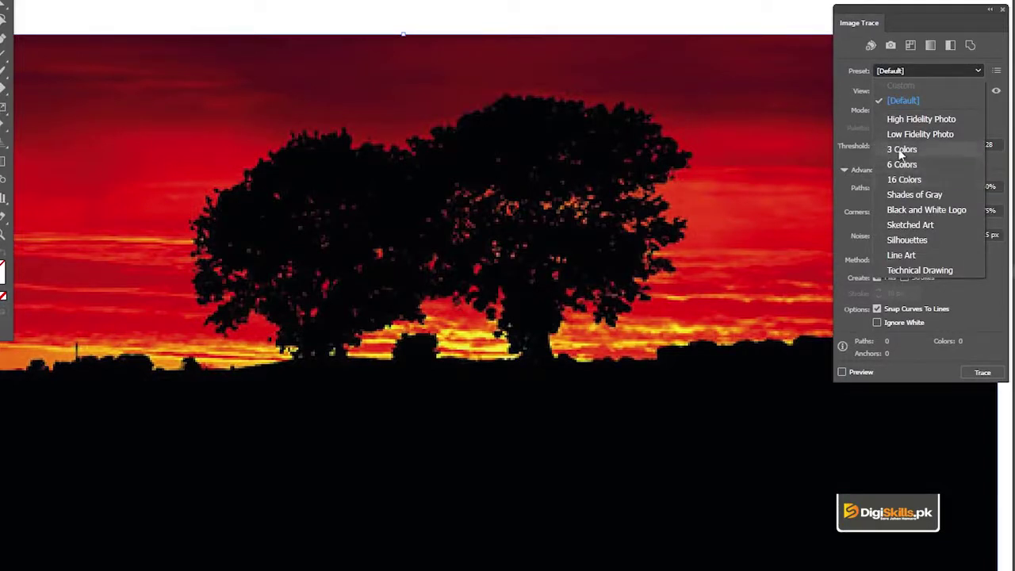
left_click(434, 7)
left_click(470, 222, "ctrl+alt")
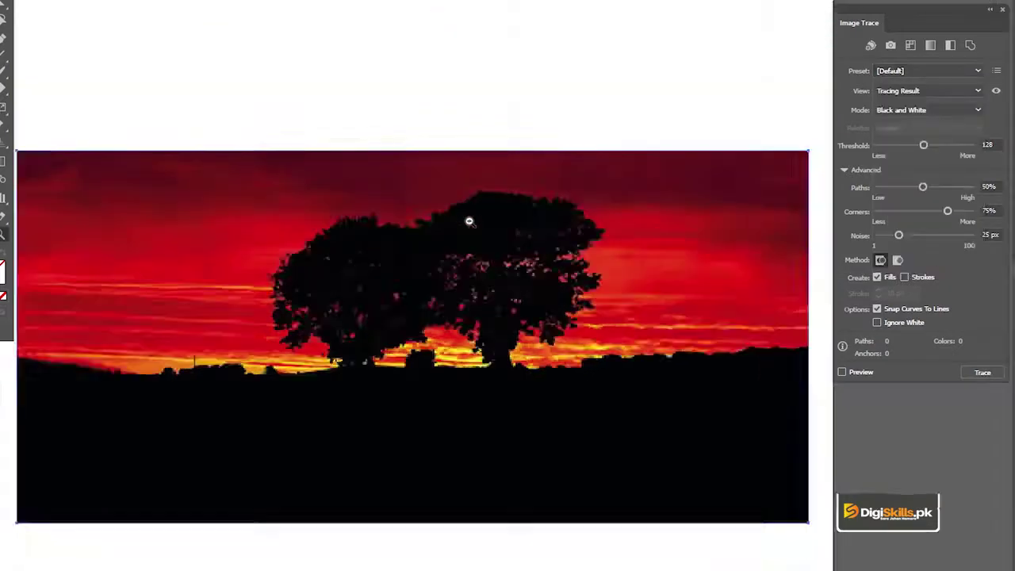
left_click(469, 222, "ctrl+alt")
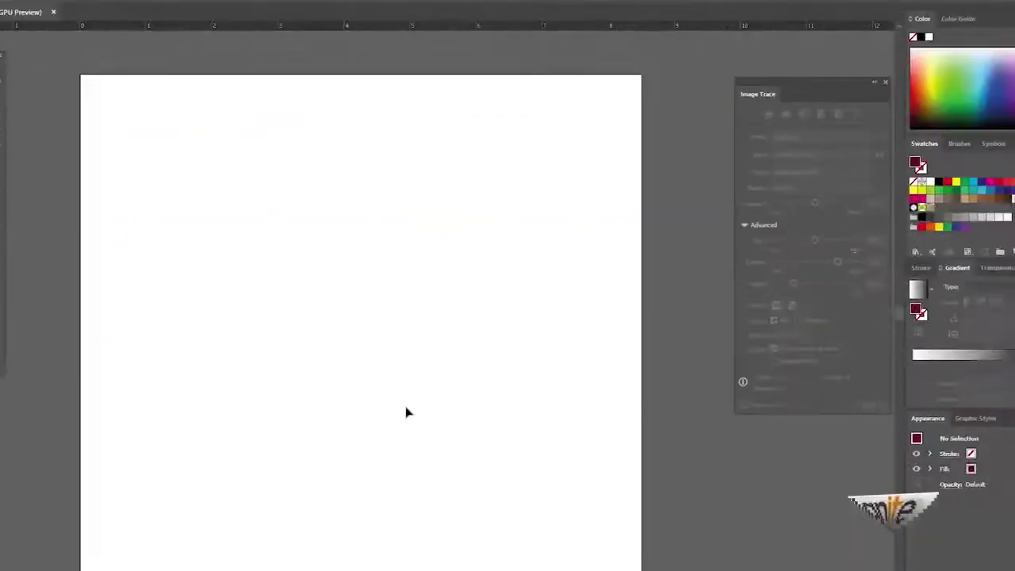
- Place cartoon.jpg on the empty page at about 6.4 by 4.11 in and embed it in the document
left_click(966, 6)
left_click_drag(222, 83, 292, 275)
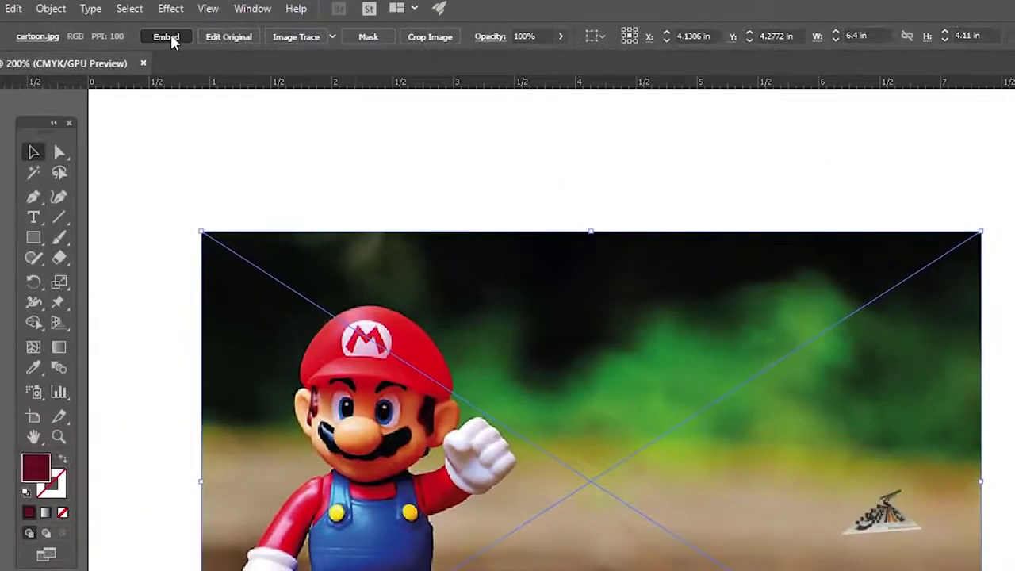
left_click(168, 35)
- Trace the embedded cartoon image with the 3 Colors preset and inspect the simplified figure and background up close
key("z")
left_click(372, 291)
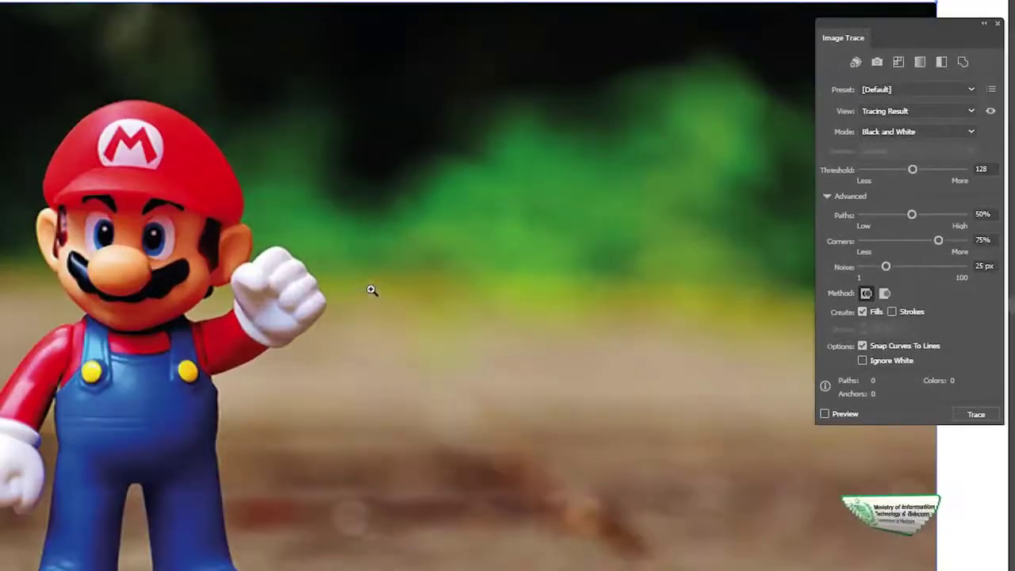
left_click_drag(384, 253, 336, 252)
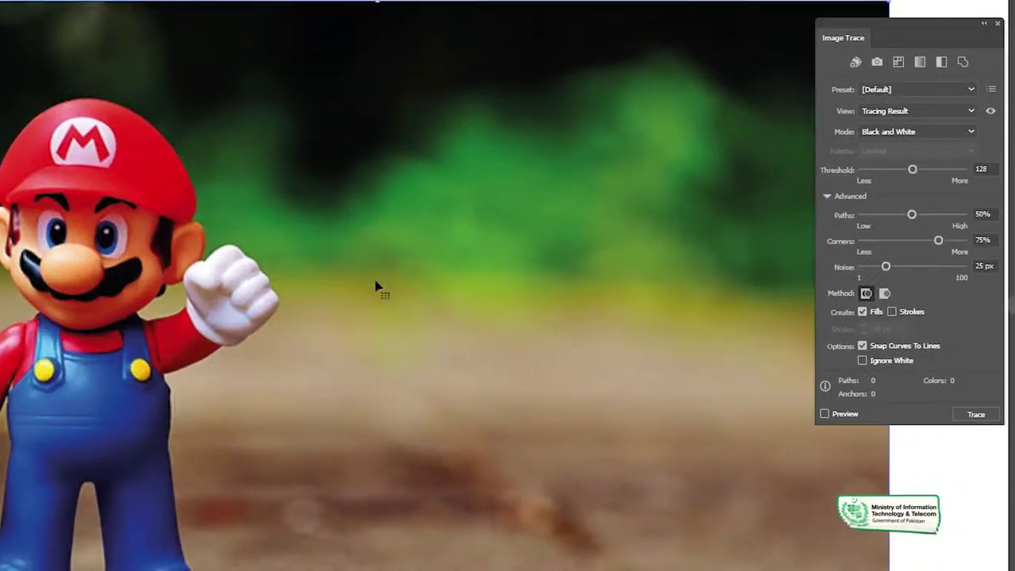
left_click(921, 89)
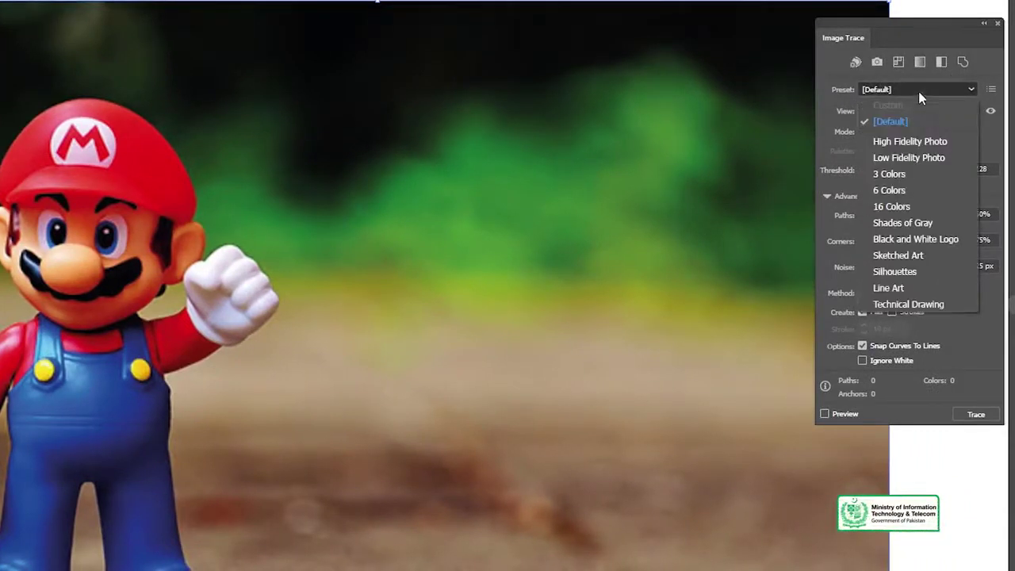
left_click(921, 174)
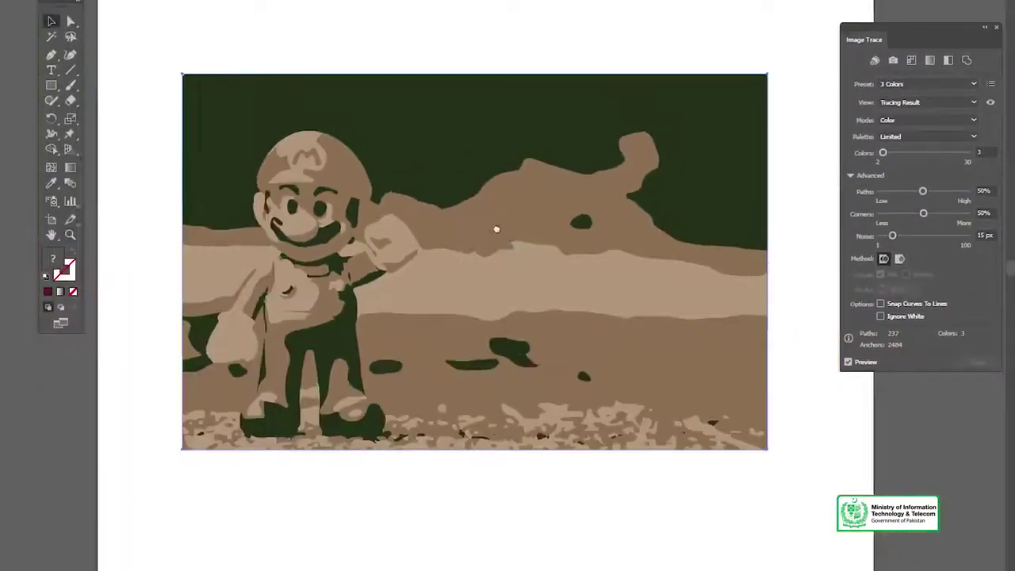
left_click_drag(497, 229, 474, 214)
key("z")
left_click(467, 242)
key("v")
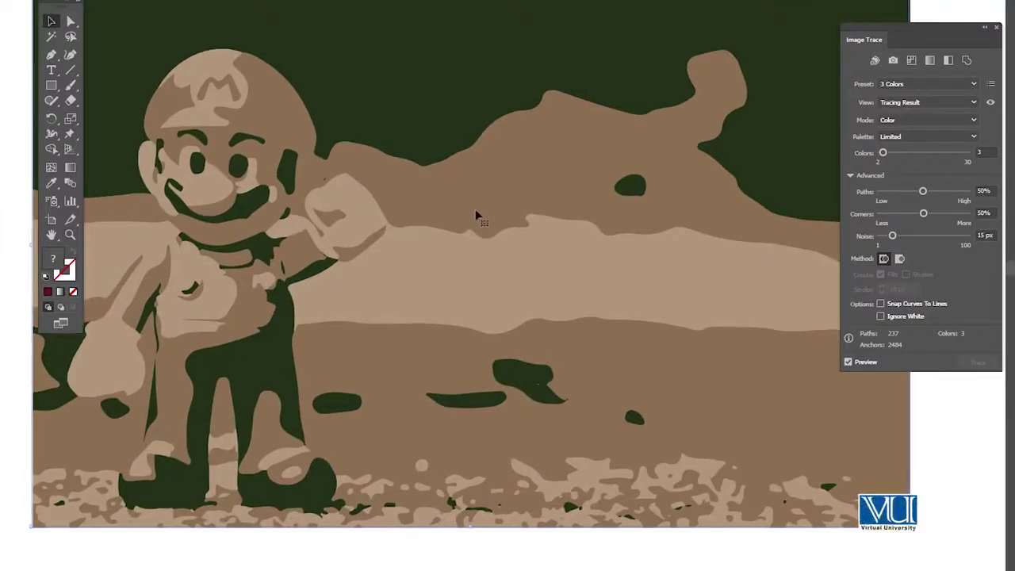
- Undo the 3 Colors tracing and trace the cartoon image with the 6 Colors preset instead
key("ctrl+z")
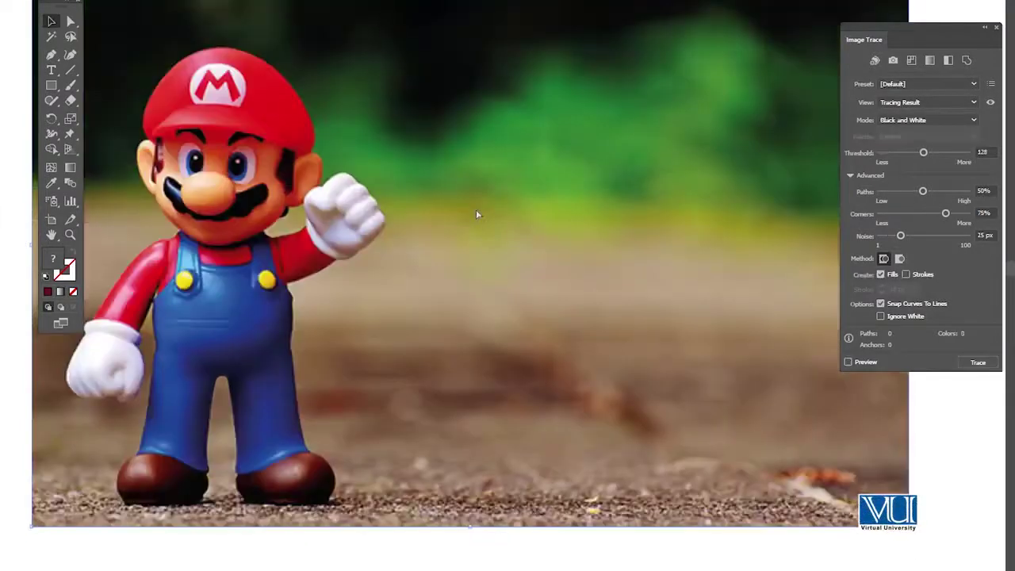
left_click(900, 84)
left_click(915, 226)
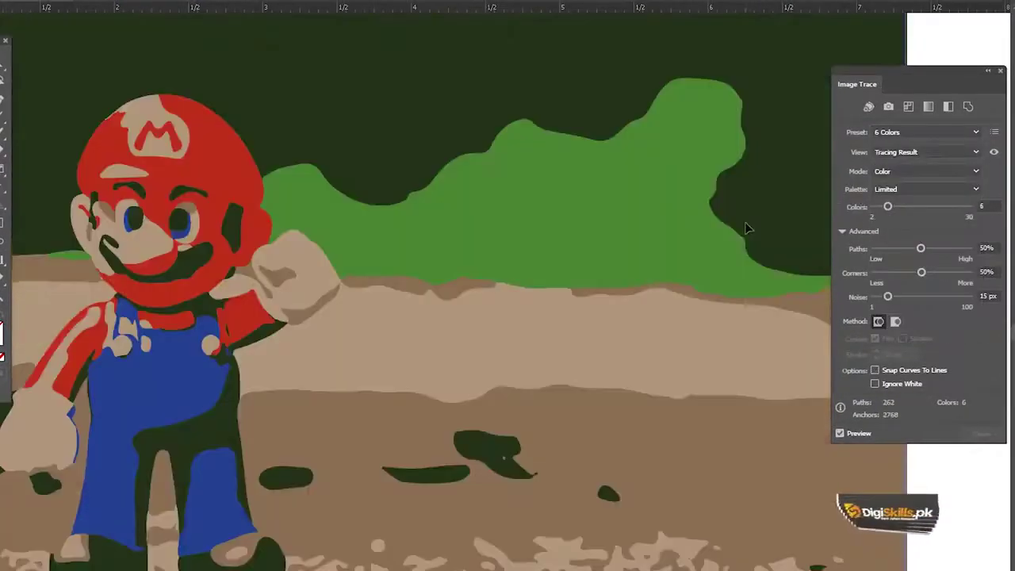
left_click_drag(610, 295, 624, 292)
left_click(476, 270, "ctrl+alt")
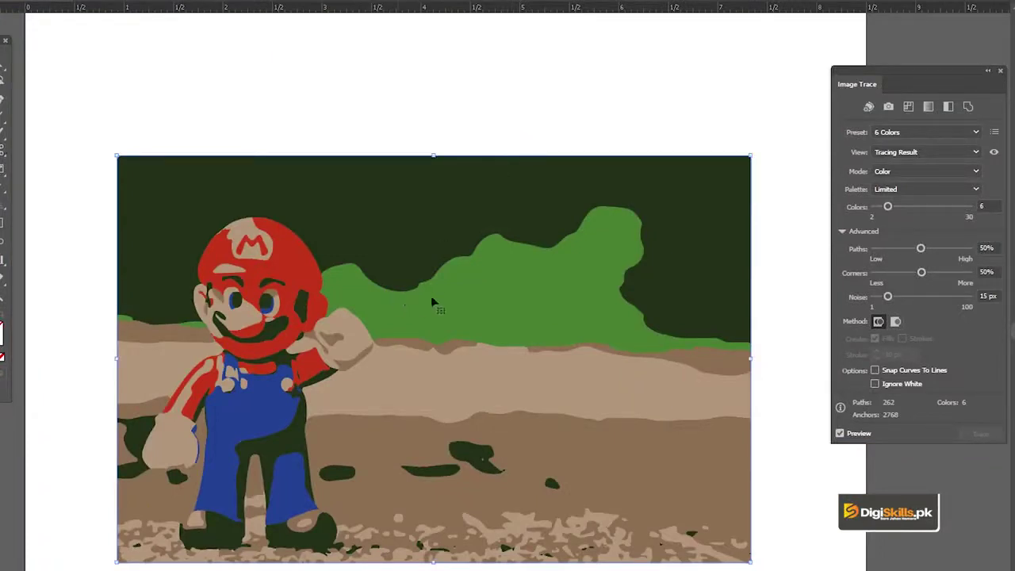
- Undo the 6 Colors tracing, trace the cartoon image with the 16 Colors preset and check its detail
key("ctrl+z")
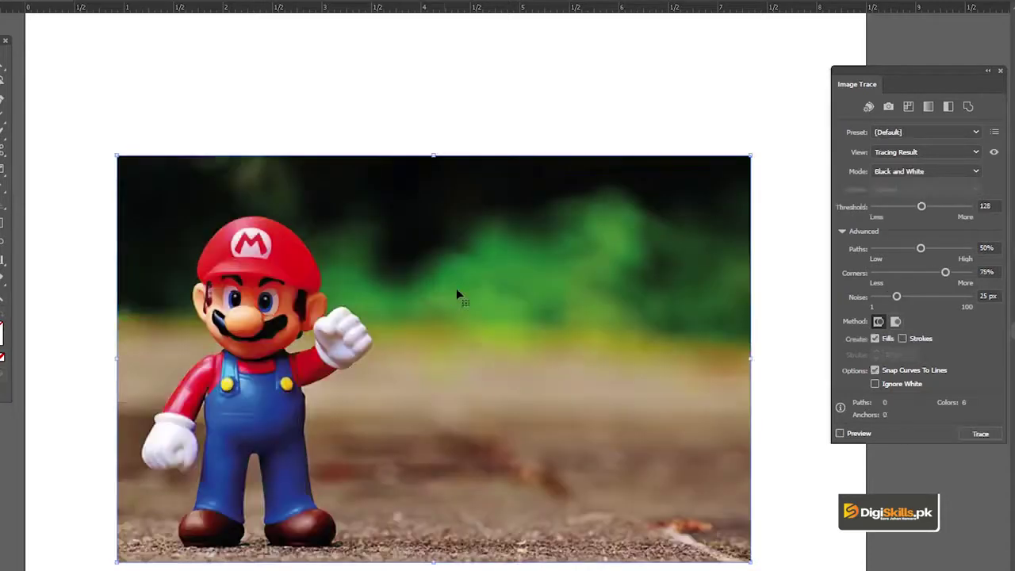
left_click(892, 132)
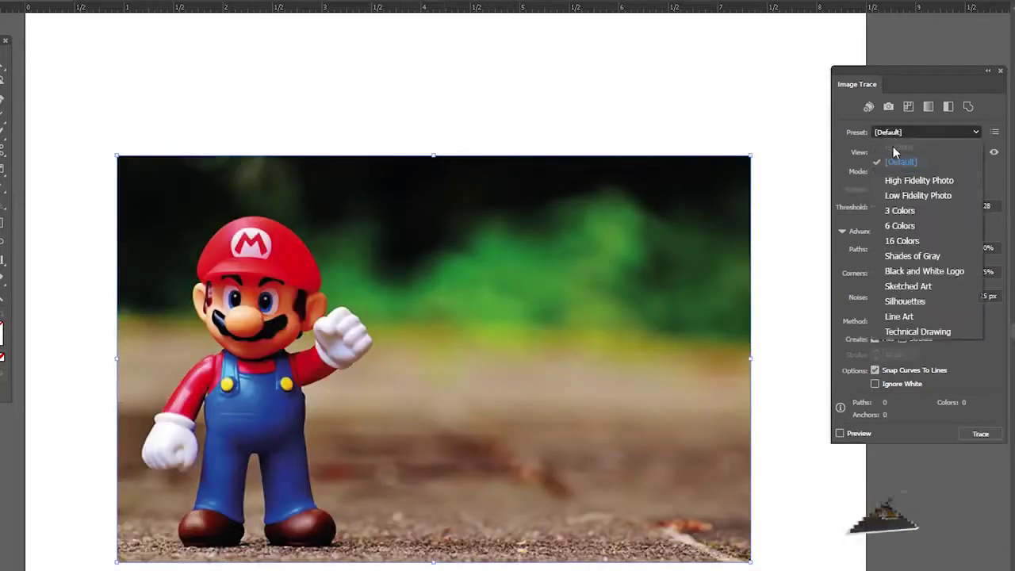
left_click(907, 241)
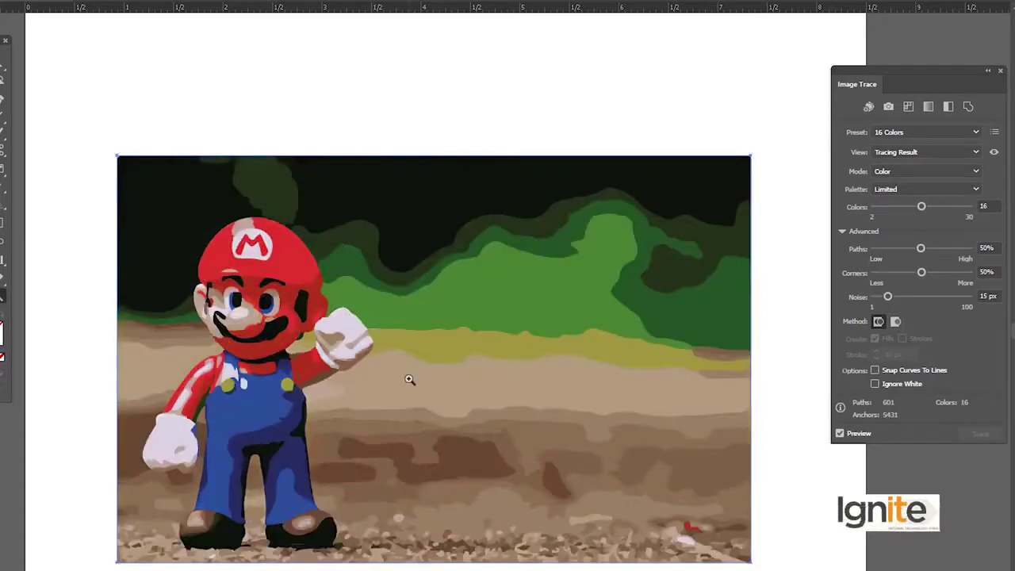
left_click(411, 382)
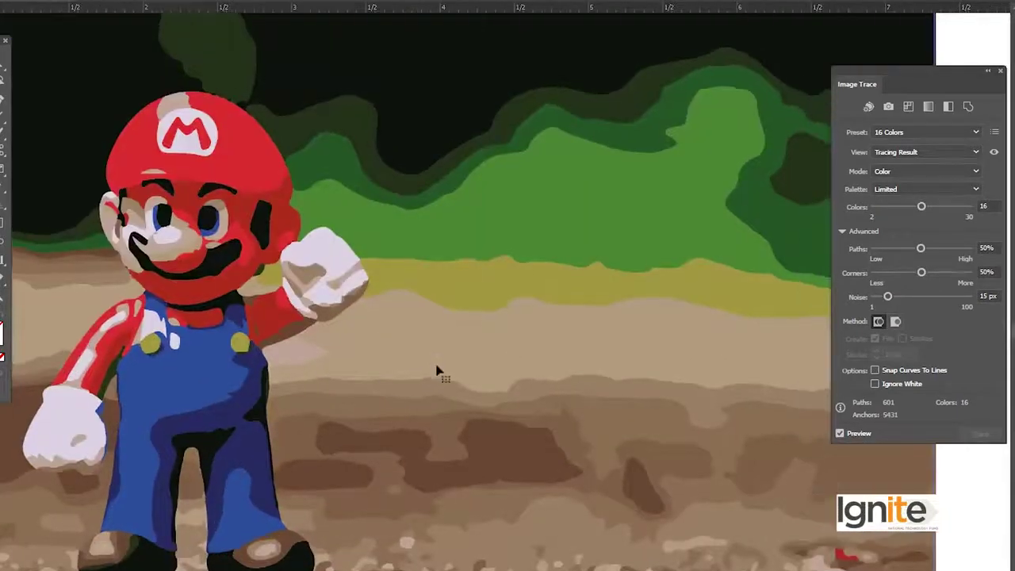
left_click(435, 367, "alt")
left_click_drag(484, 278, 453, 310)
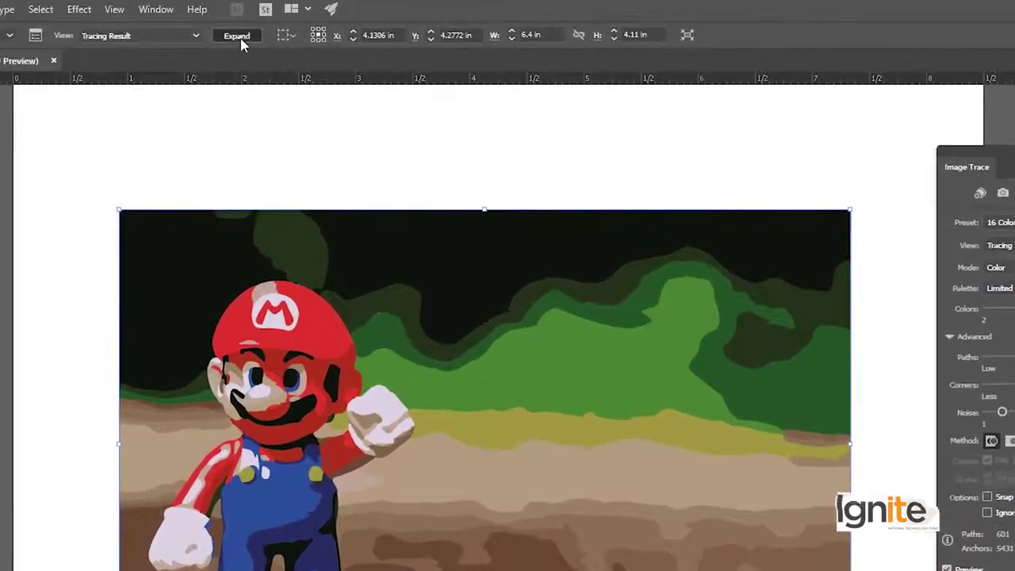
- Expand the 16 Colors tracing into vector paths and move the black and darkest green background shapes up past the picture's edge
left_click(241, 37)
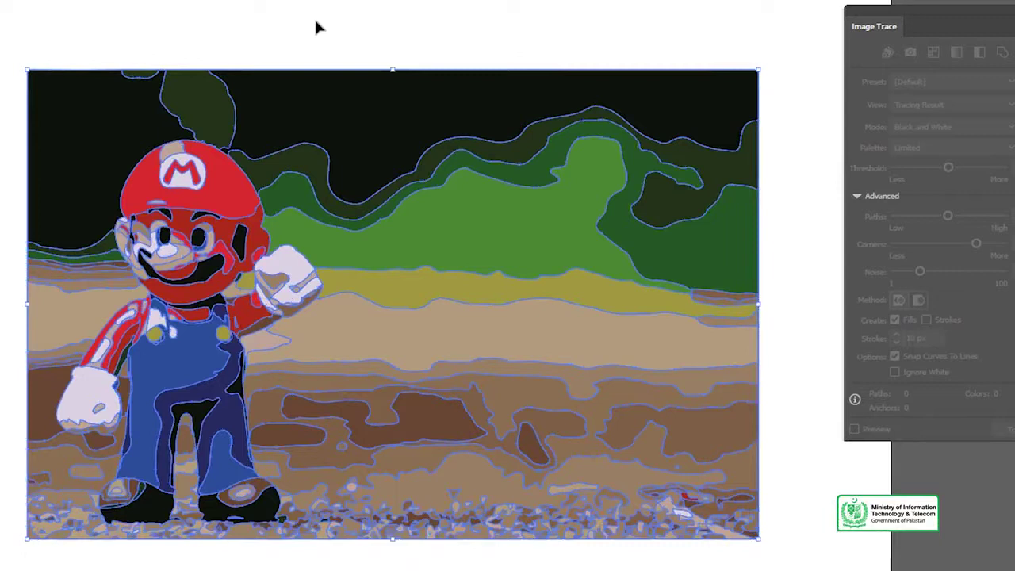
left_click(314, 17)
left_click(206, 111)
left_click_drag(206, 111, 238, 56)
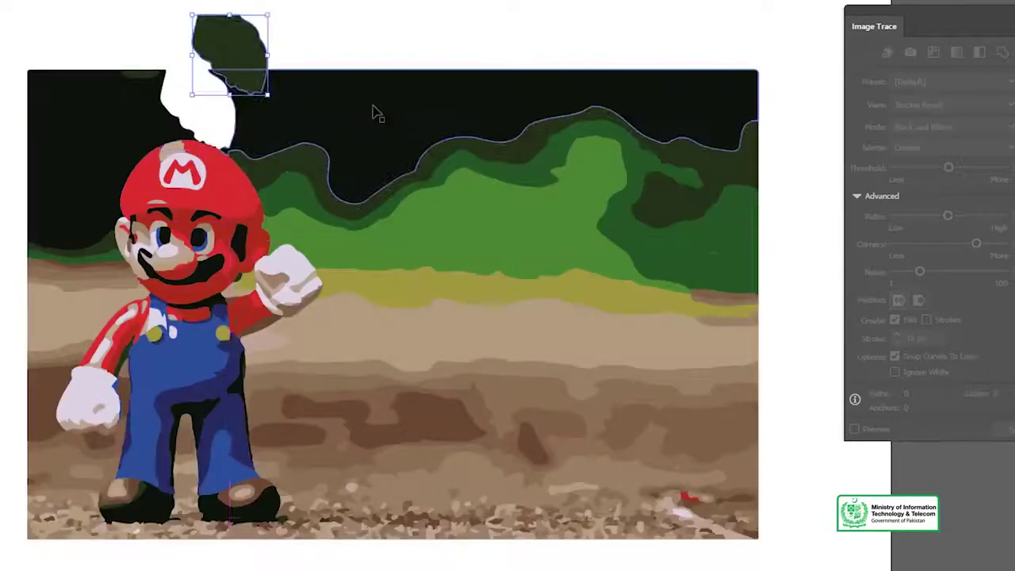
left_click(414, 95)
left_click_drag(414, 95, 428, 18)
left_click_drag(106, 119, 48, 53)
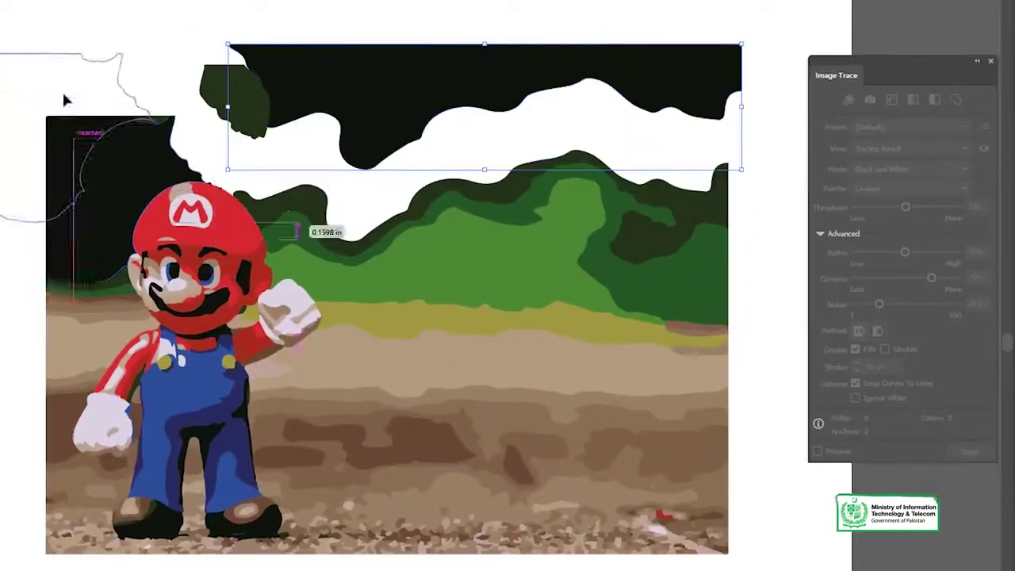
left_click_drag(66, 100, 65, 100)
- Pull apart the background's green foliage shapes, the beige ground band and the yellow strip above it
left_click_drag(307, 201, 386, 111)
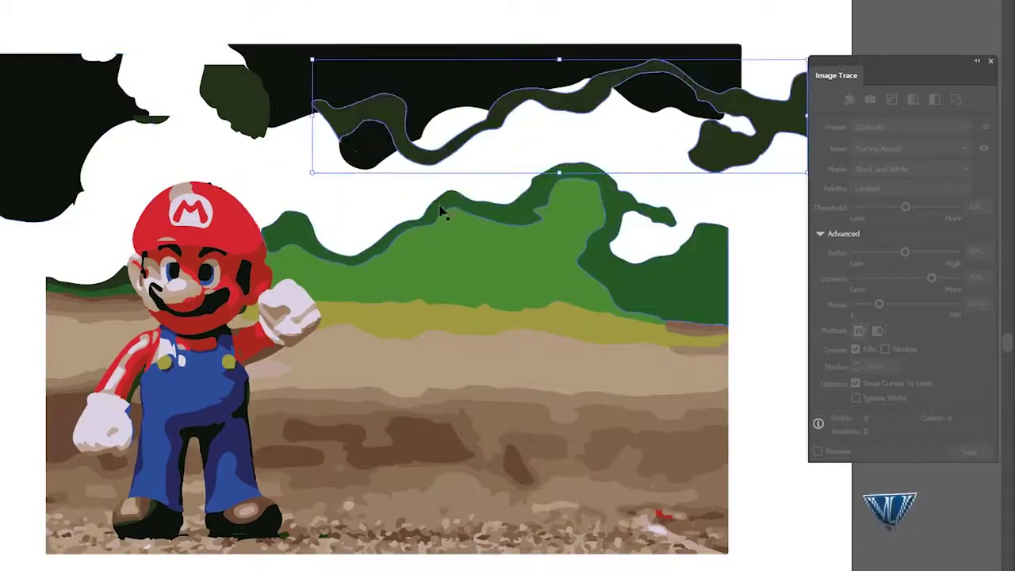
left_click_drag(442, 211, 435, 184)
left_click_drag(481, 255, 488, 242)
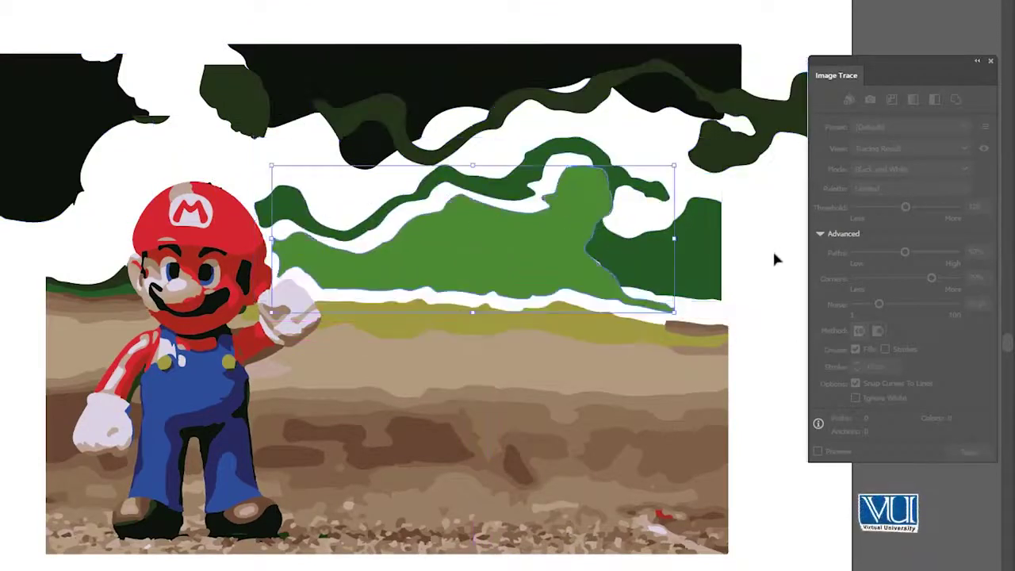
left_click_drag(695, 260, 719, 261)
left_click_drag(631, 369, 659, 392)
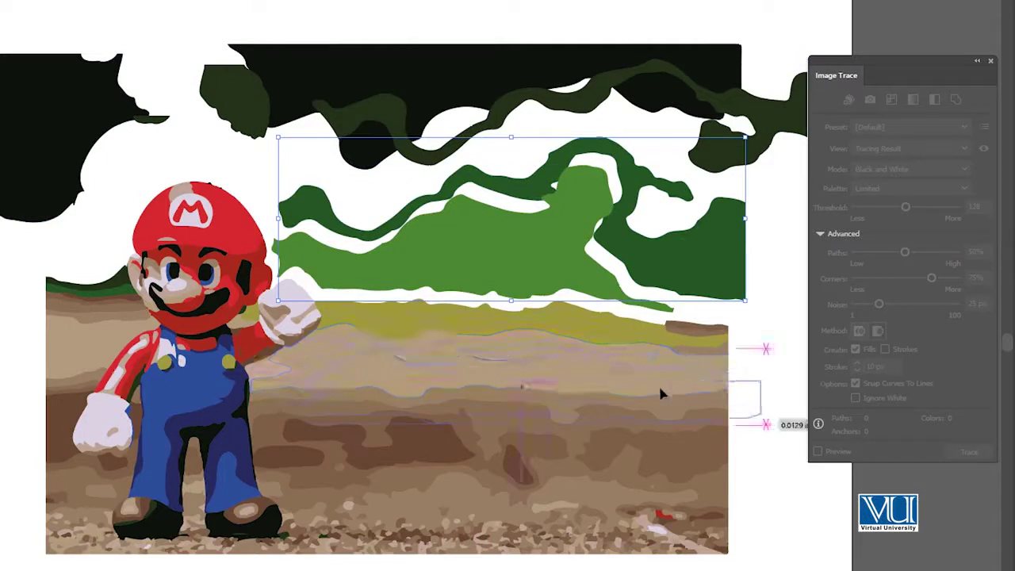
left_click_drag(608, 345, 632, 337)
- Undo the background shape moves and the expansion, and reselect the 16 Colors tracing of the cartoon image
key("ctrl+z")
key("ctrl+z")
key("ctrl+z")
key("ctrl+z")
key("ctrl+z")
key("ctrl+z")
key("ctrl+z")
key("ctrl+z")
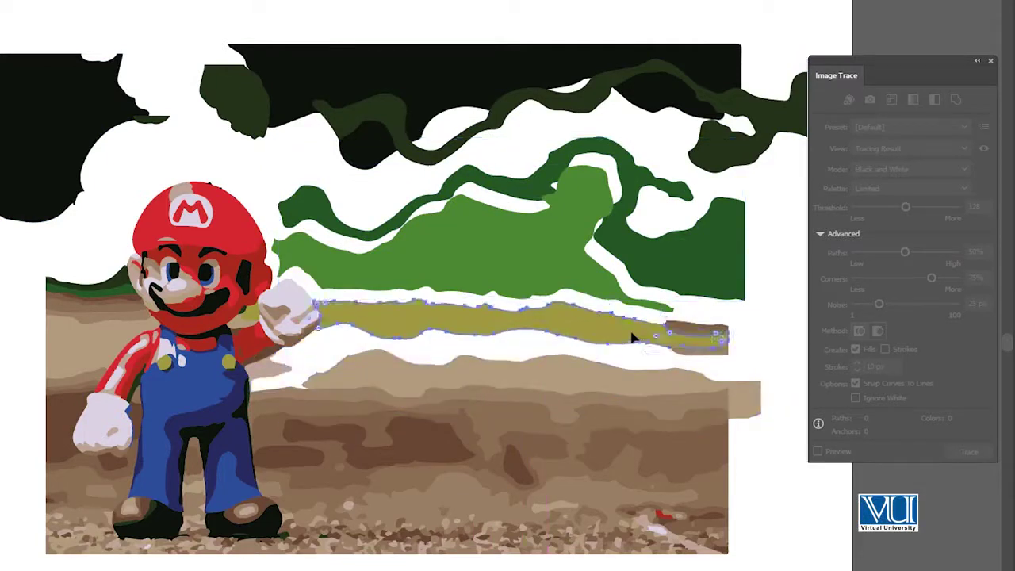
key("ctrl+z")
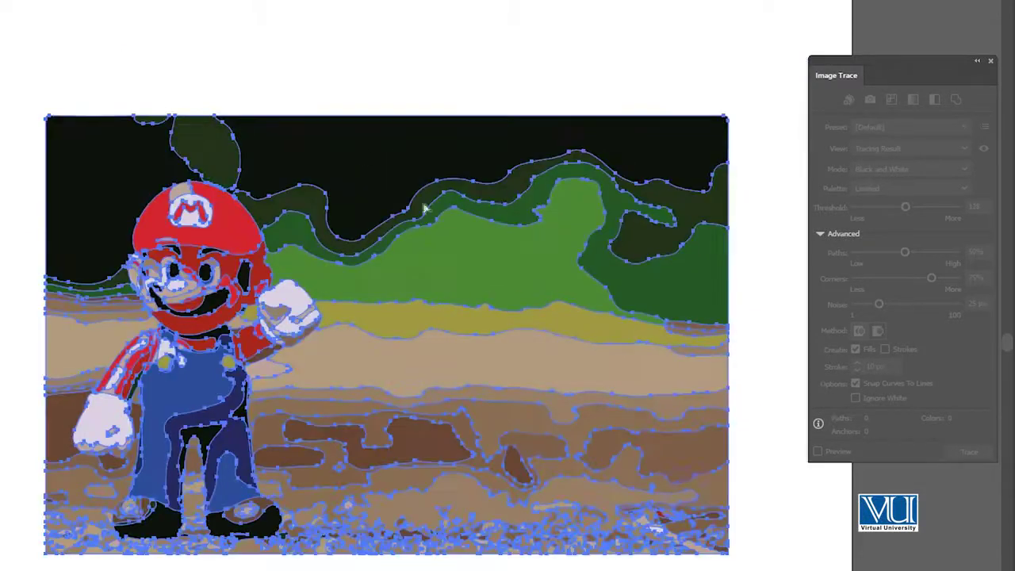
key("ctrl+z")
key("ctrl+z")
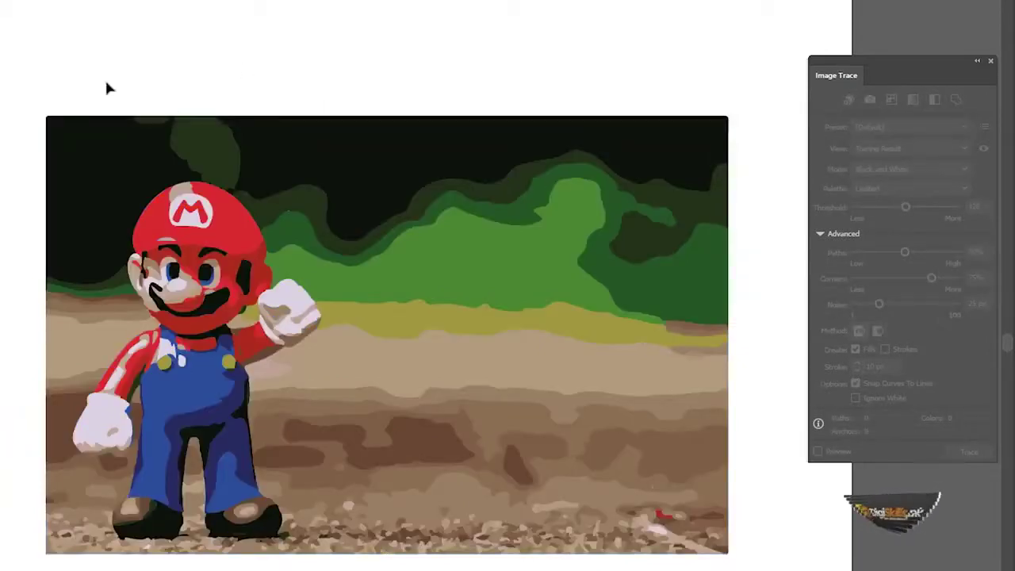
mouse_move(37, 96)
left_mouse_down()
mouse_move(804, 569)
mouse_move(785, 570)
left_mouse_up()
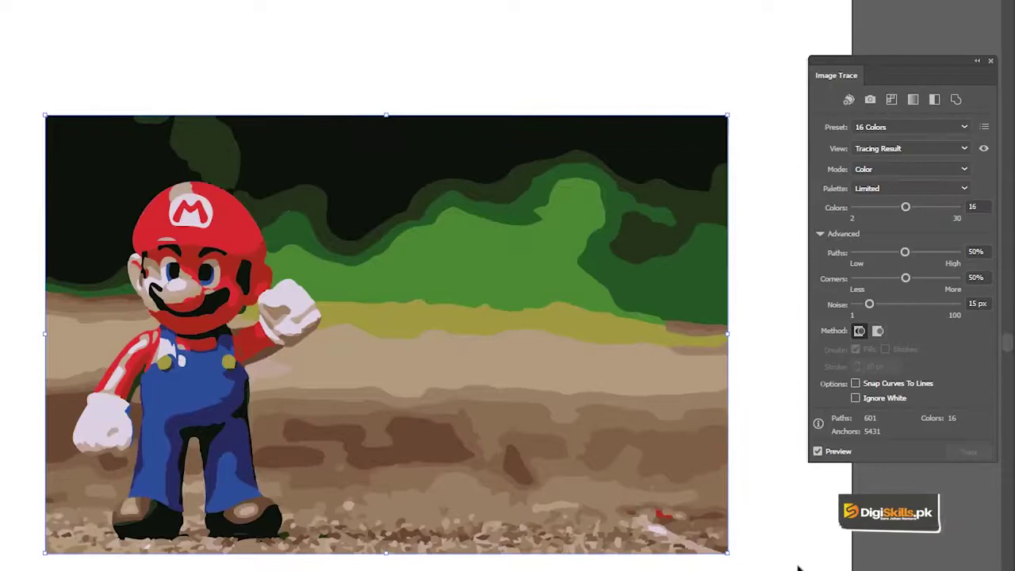
- Place the watch-1633263_1280 image from the image folder and scale it down to fit inside the artboard
key("ctrl+z")
left_click(942, 12)
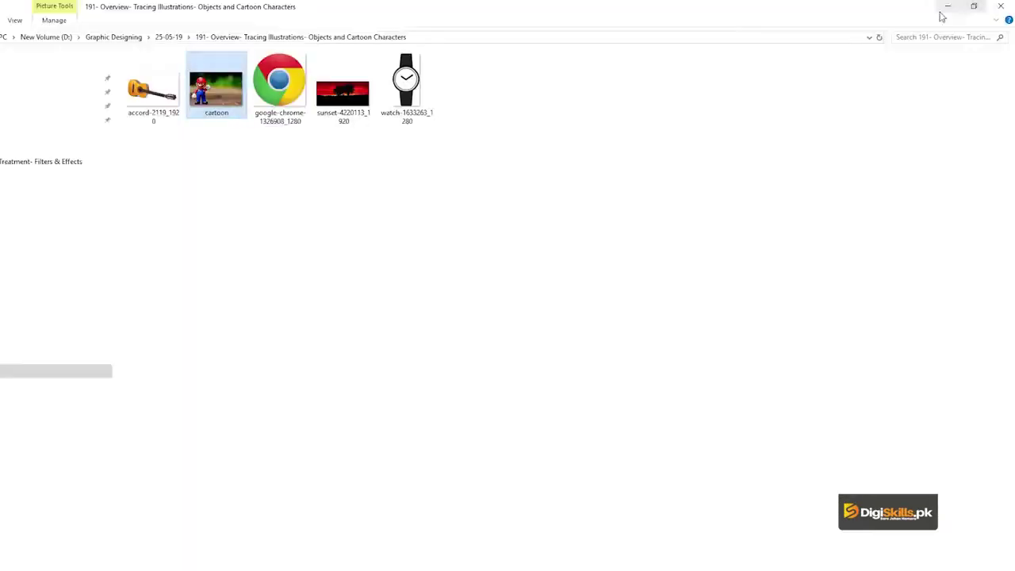
left_click_drag(406, 83, 582, 311)
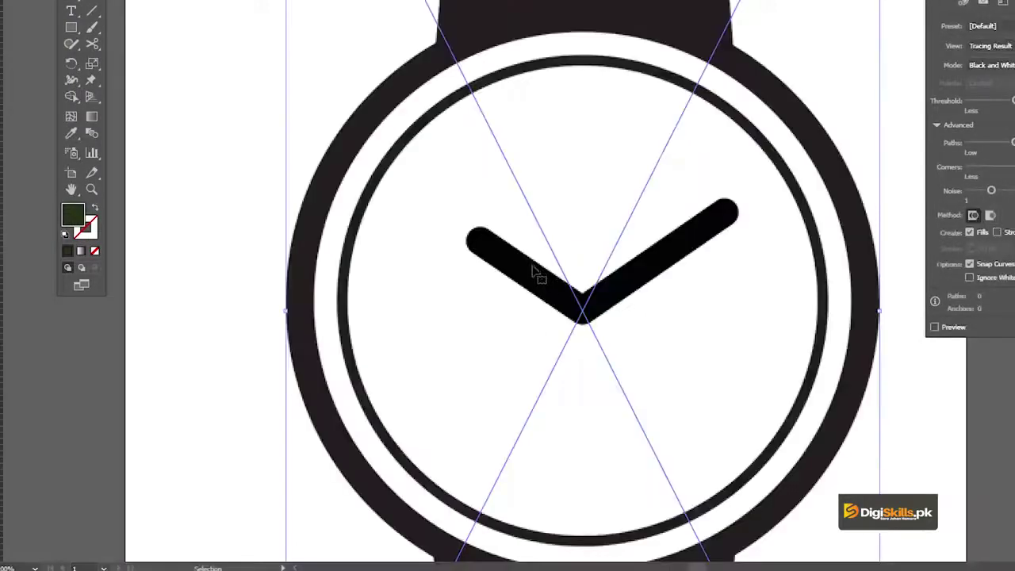
left_click(538, 261, "alt")
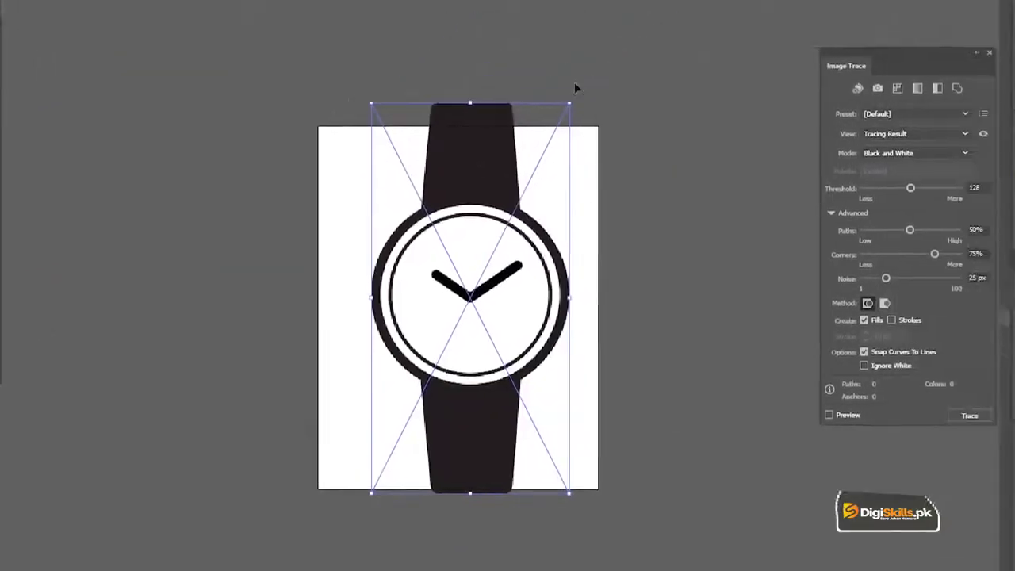
mouse_move(674, 14)
left_mouse_down()
mouse_move(696, 14)
mouse_move(632, 67)
left_mouse_up()
left_click_drag(511, 168, 511, 182)
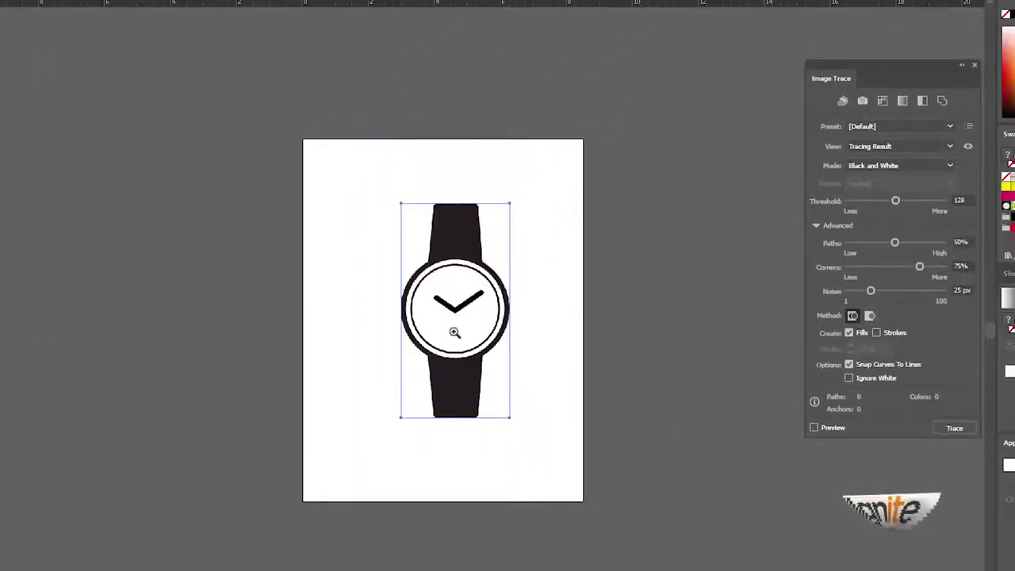
- Trace the watch image with the Black and White Logo preset
left_click(453, 334)
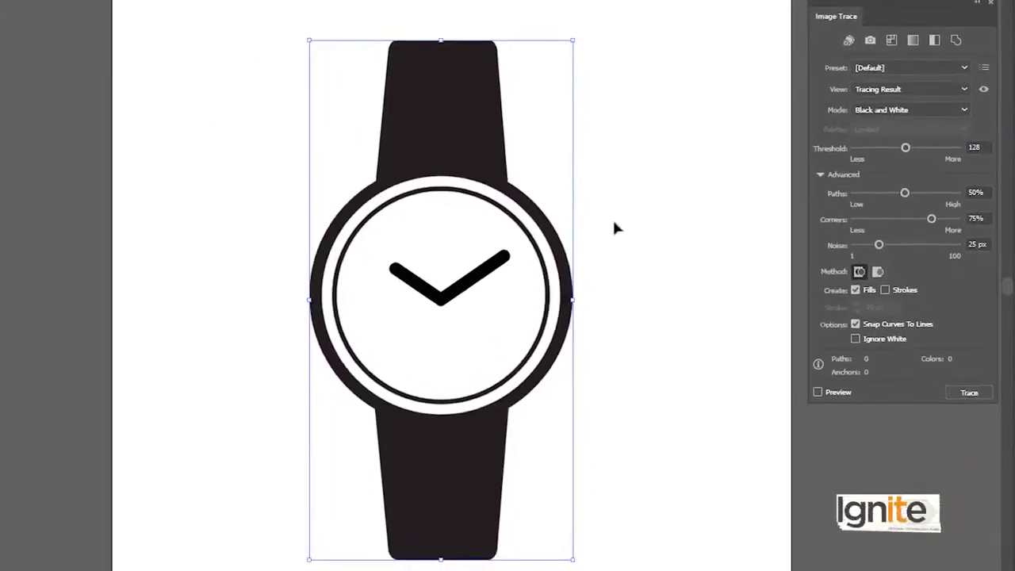
left_click(454, 297)
scroll(477, 243, "up", 1)
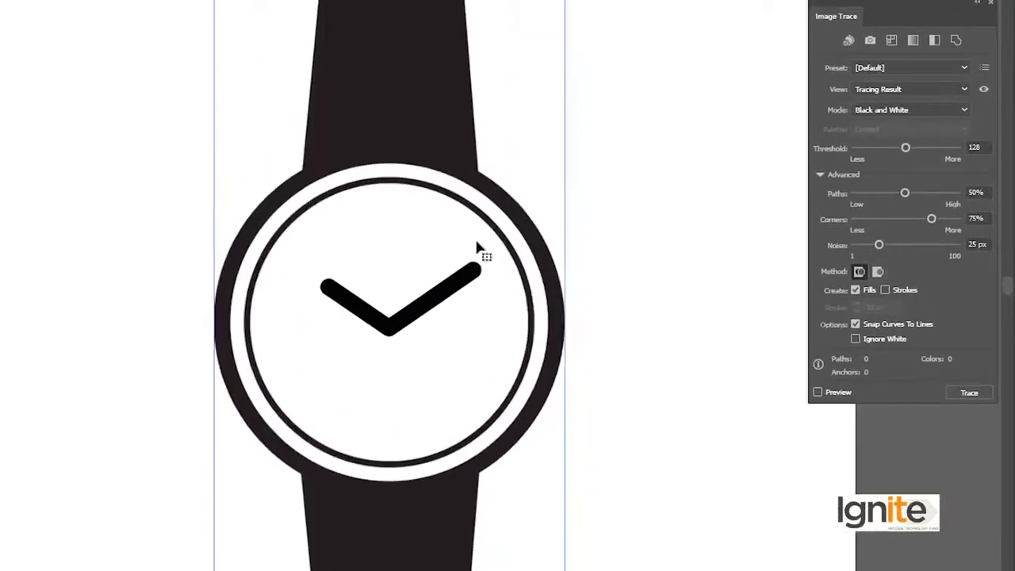
left_click(405, 290, "alt")
left_click_drag(411, 254, 419, 222)
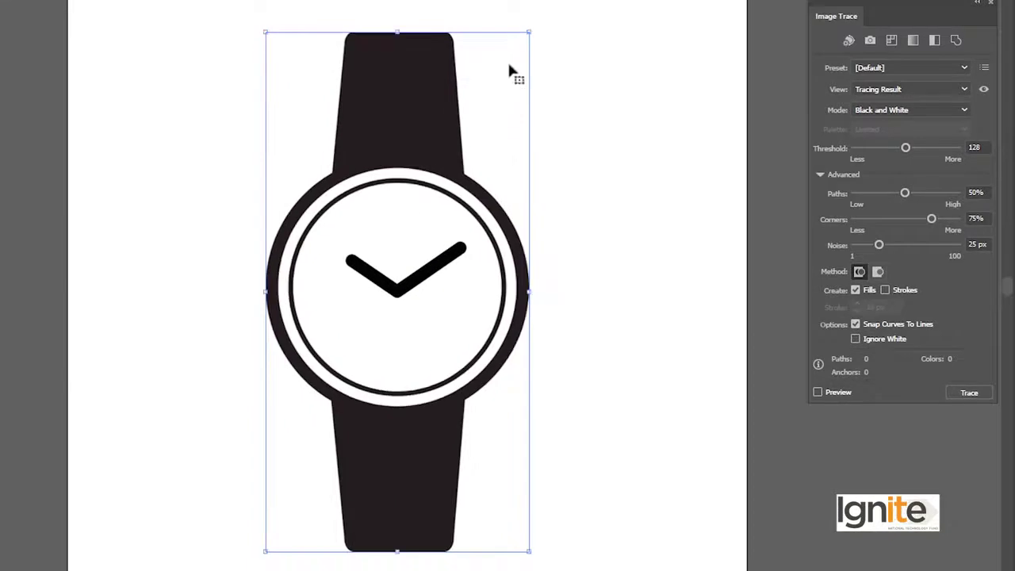
left_click(567, 95)
left_click(450, 129)
left_click(867, 69)
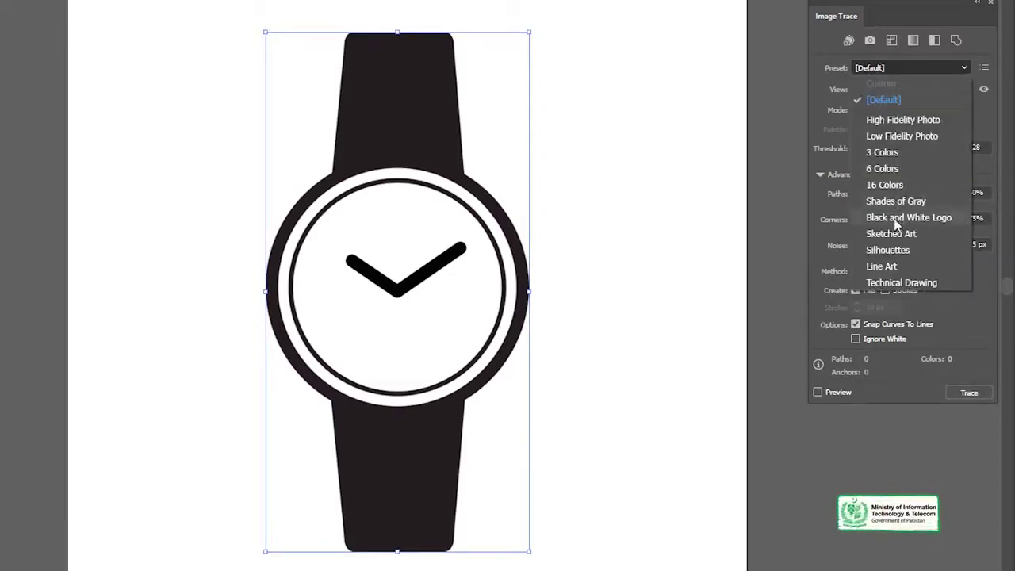
left_click(899, 225)
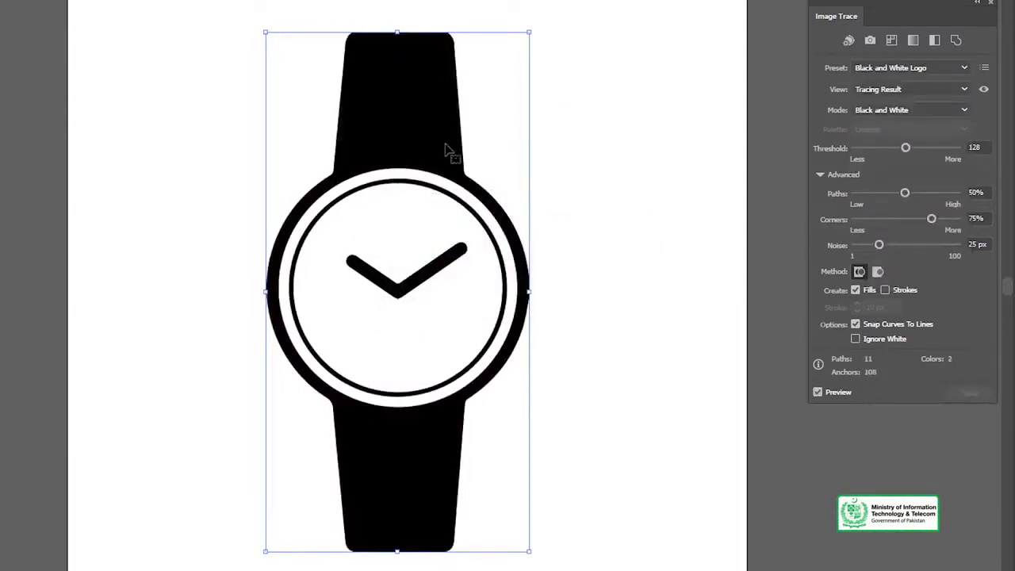
- Inspect the traced watch hands up close and undo the tracing to compare them with the original image
key("z")
left_click(424, 165)
left_click(426, 321)
left_click(440, 357)
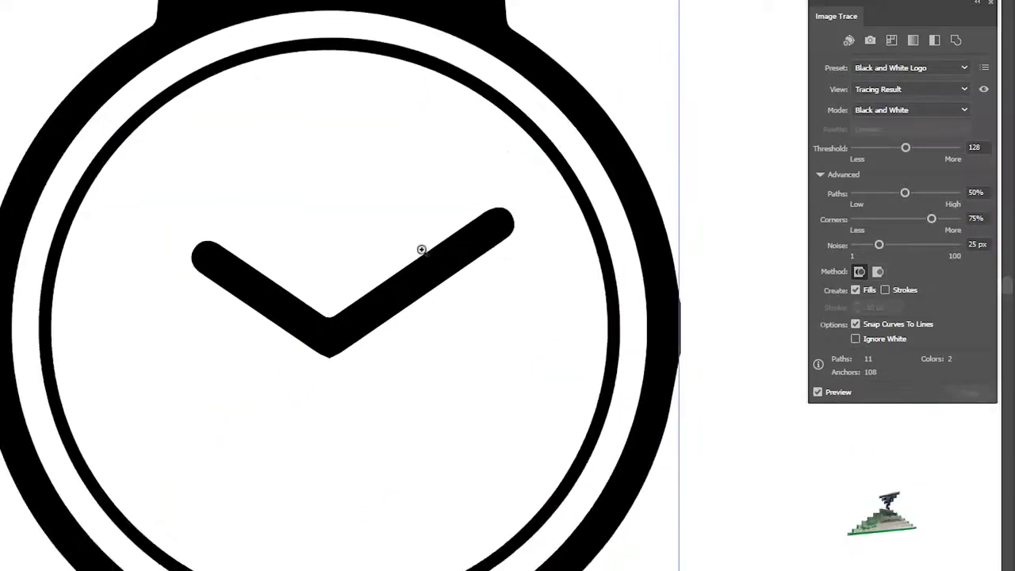
key("ctrl+plus")
left_click(356, 285)
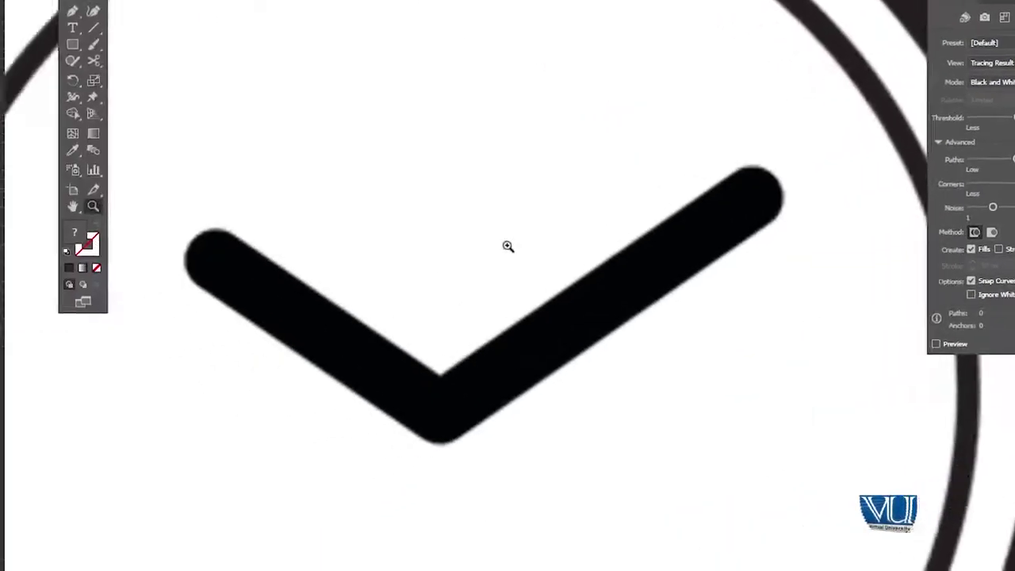
left_click(356, 285)
left_click_drag(439, 288, 459, 229)
left_click(553, 246, "alt")
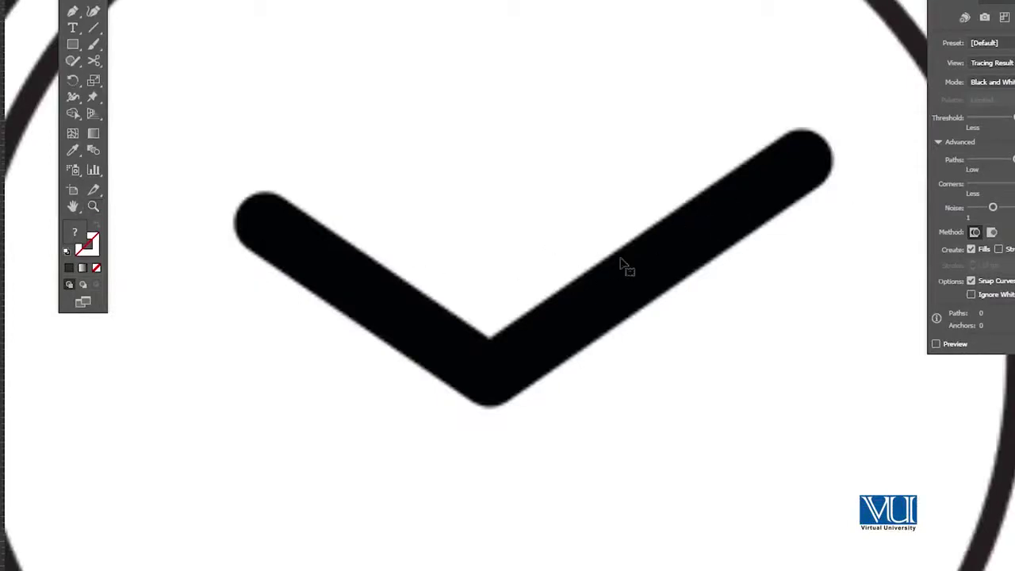
- Apply the Black and White Logo trace preset to the watch again and check the hands and the whole watch
left_click(1004, 42)
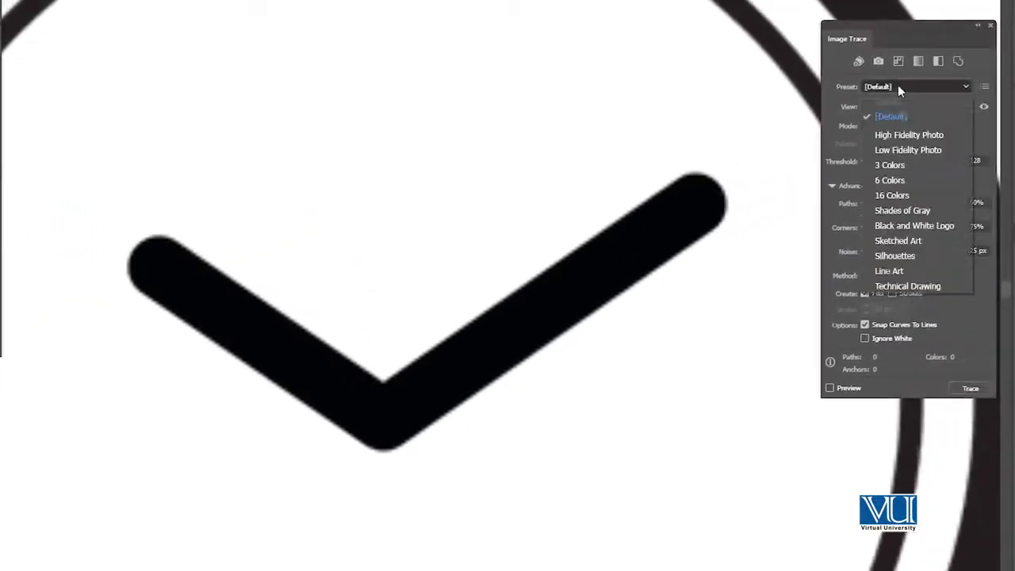
left_click(908, 227)
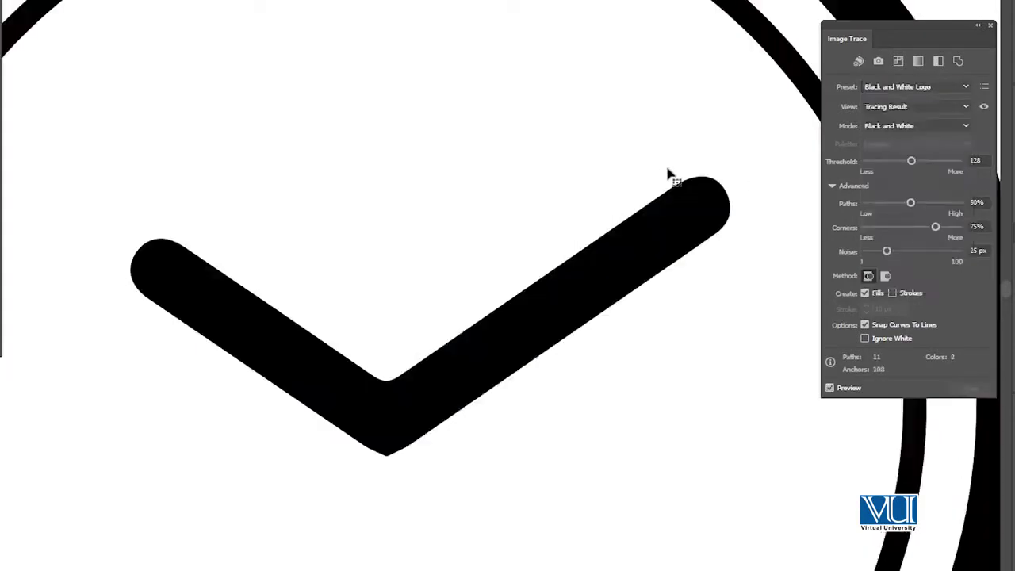
left_click(375, 233, "alt")
left_click(375, 233, "alt")
left_click(516, 264, "alt")
left_click(505, 288, "alt")
left_click(453, 297, "alt")
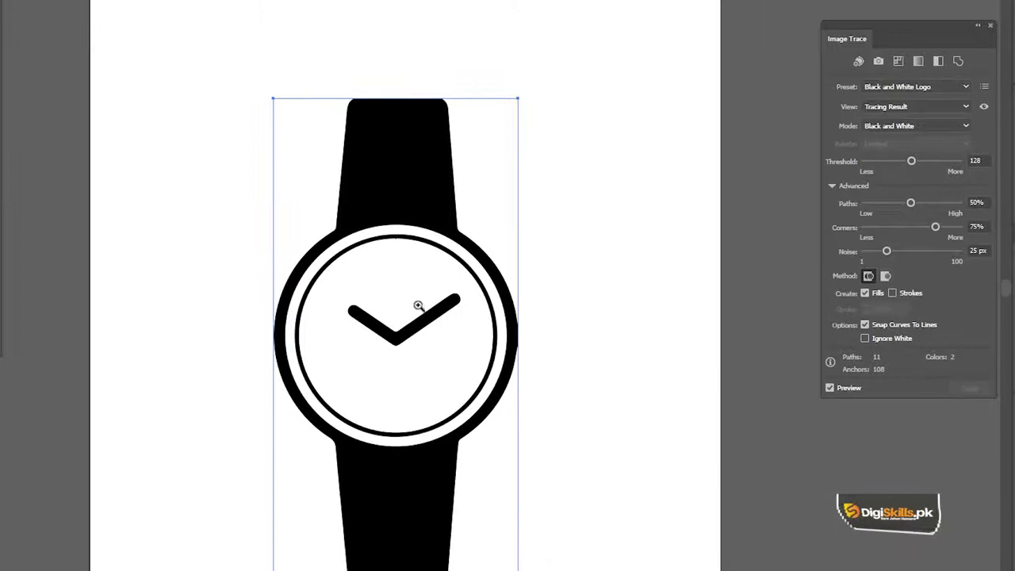
key("ctrl+plus")
key("ctrl+plus")
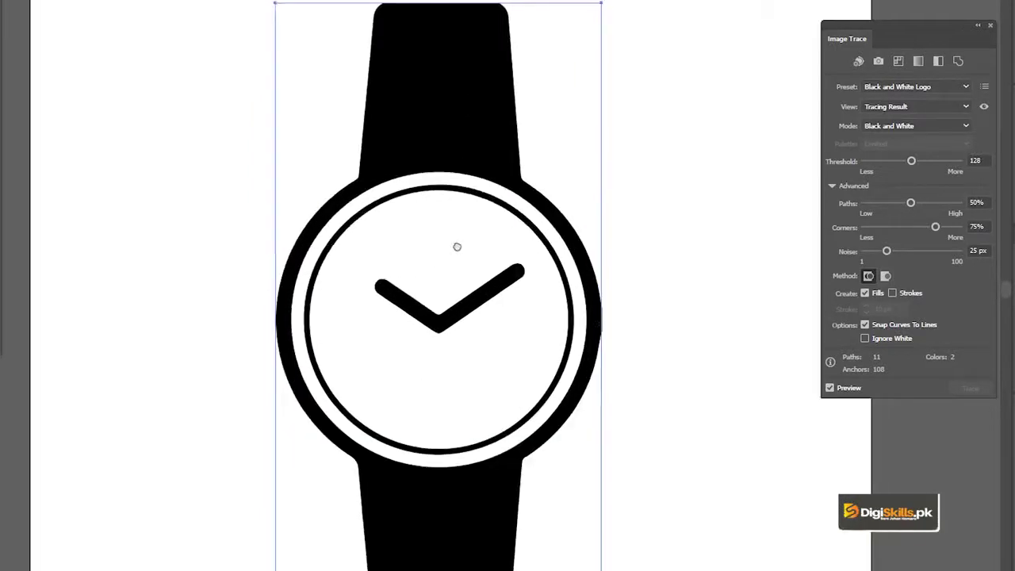
left_click_drag(440, 231, 439, 238)
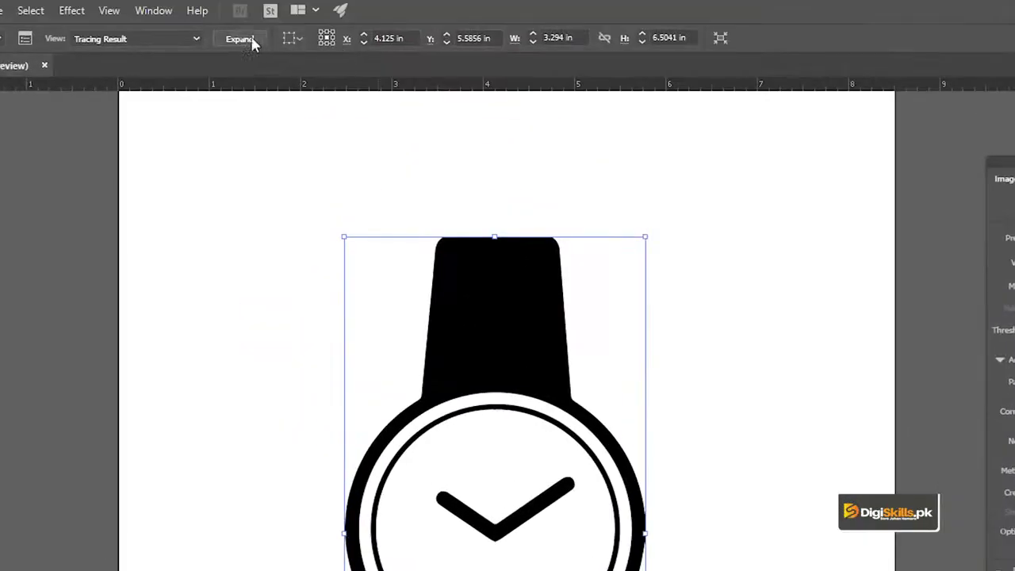
- Expand the watch tracing into vector paths and move the black strap and case shape clear of the dial
left_click(246, 40)
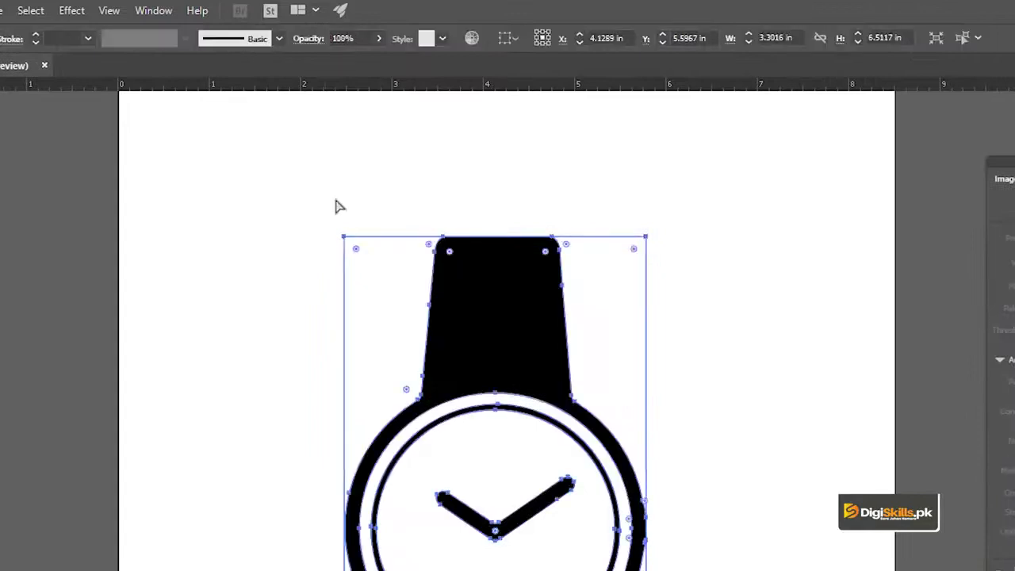
key("v")
left_click(280, 197)
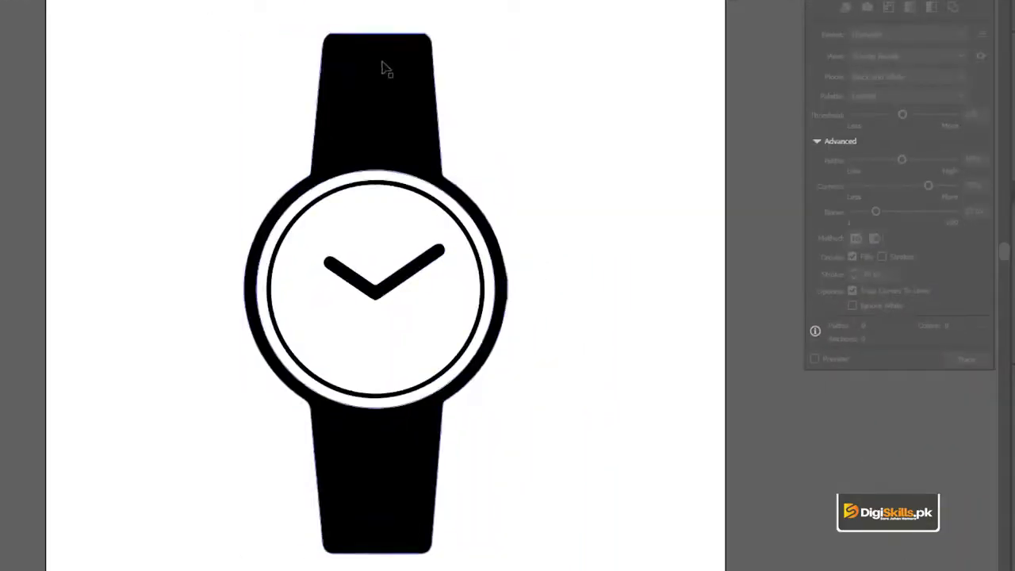
left_click_drag(383, 67, 450, 89)
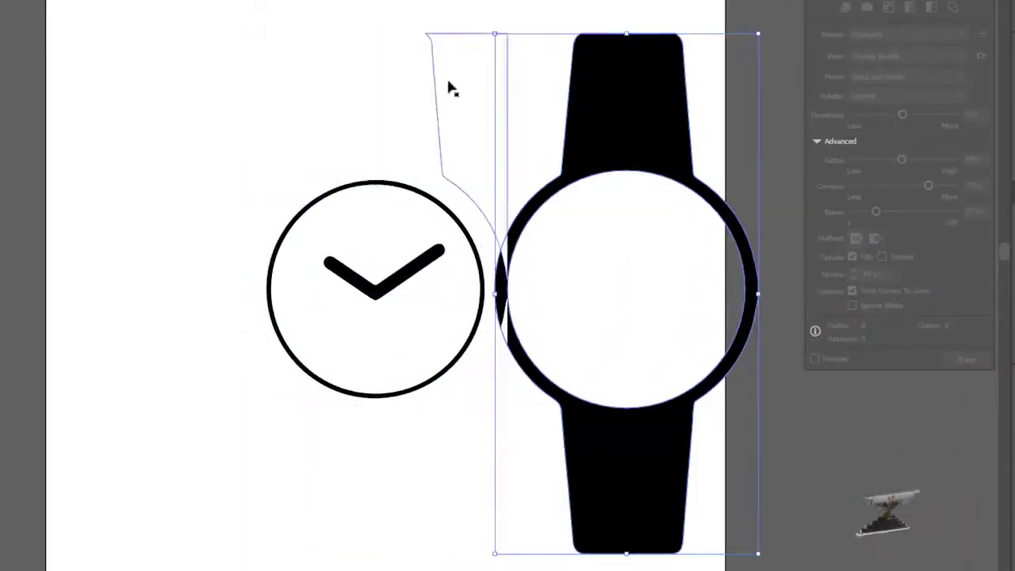
- Pull the white watch-shaped background outline away to the opposite side of the dial from the black strap
left_click_drag(489, 15, 180, 63)
key("ctrl+z")
left_click(335, 56)
left_click_drag(440, 77, 198, 84)
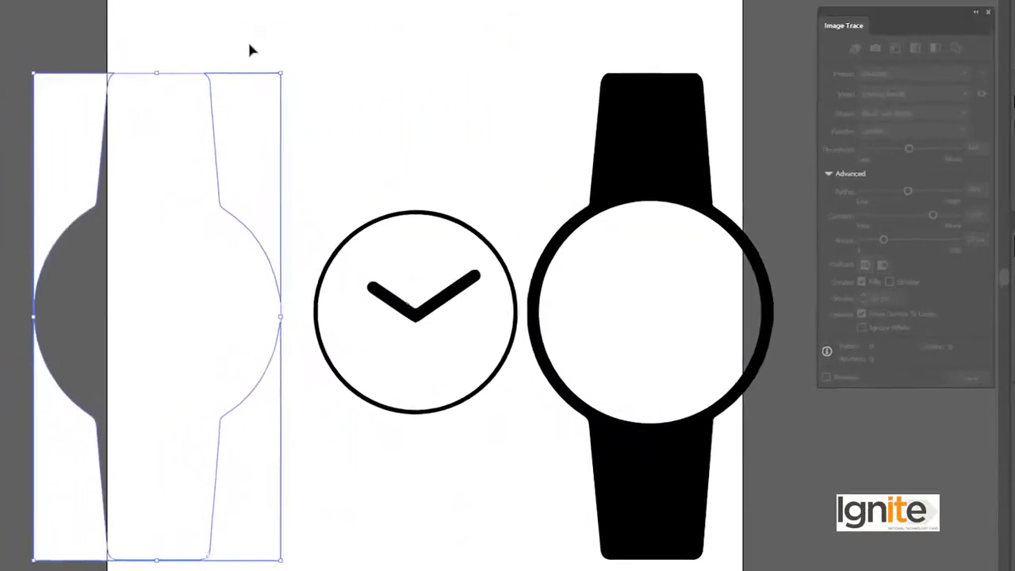
left_click_drag(261, 90, 330, 117)
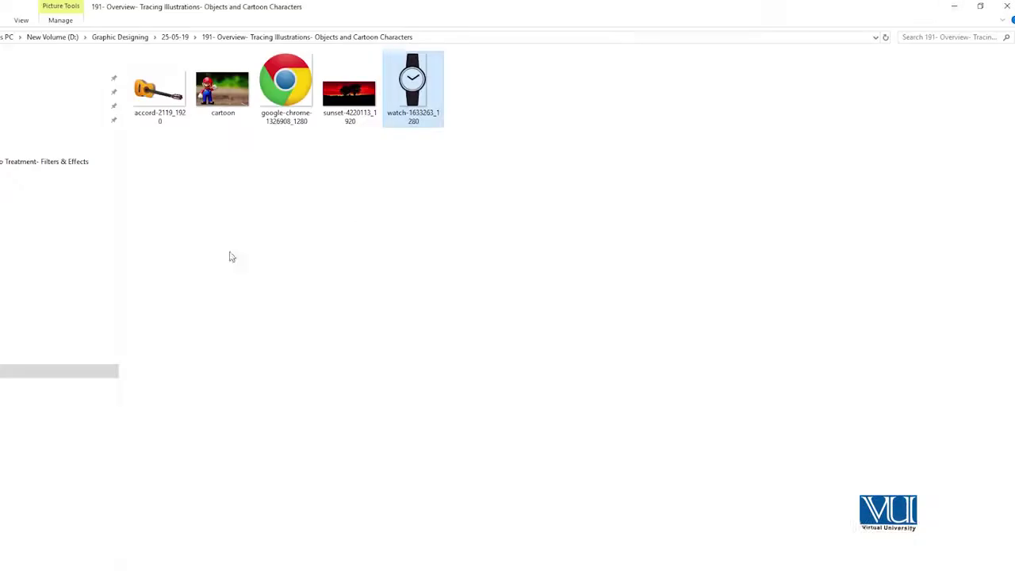
- Place the guitar image accord-2119_1920 from the image folder in the document and embed it
left_click_drag(158, 89, 542, 185)
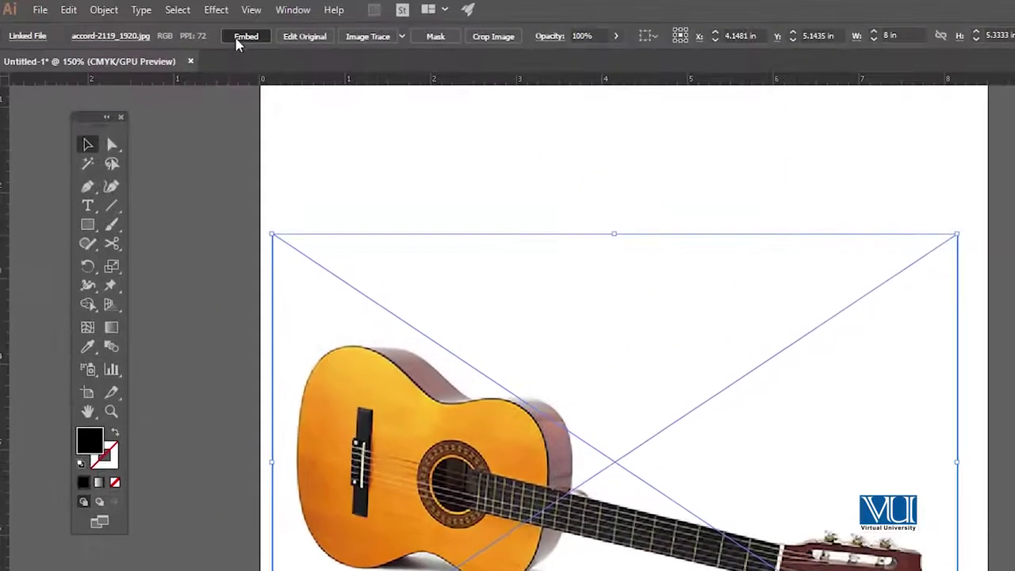
left_click(238, 36)
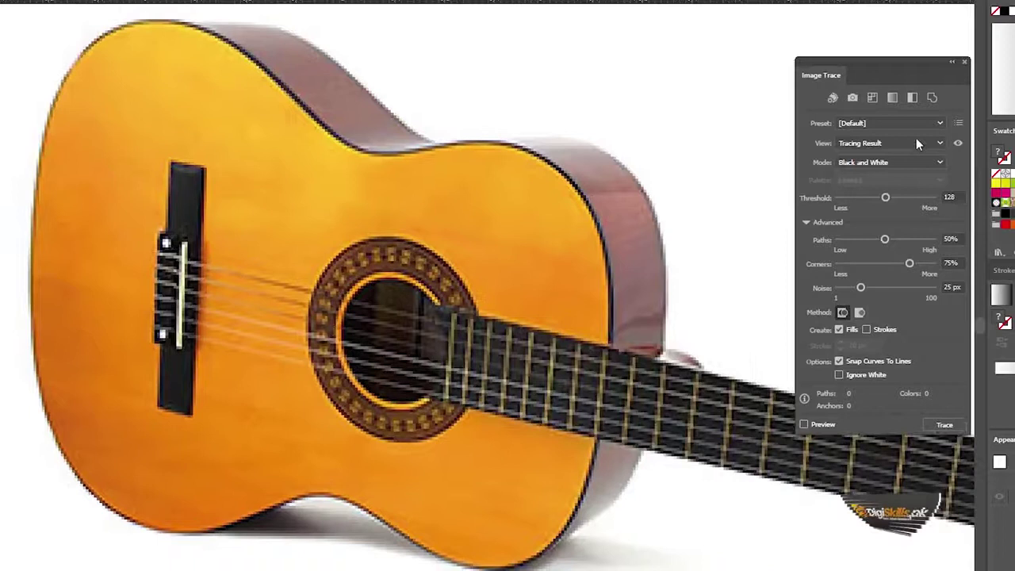
- Trace the guitar image with the Low Fidelity Photo preset and check the detail of its body and neck
left_click(910, 125)
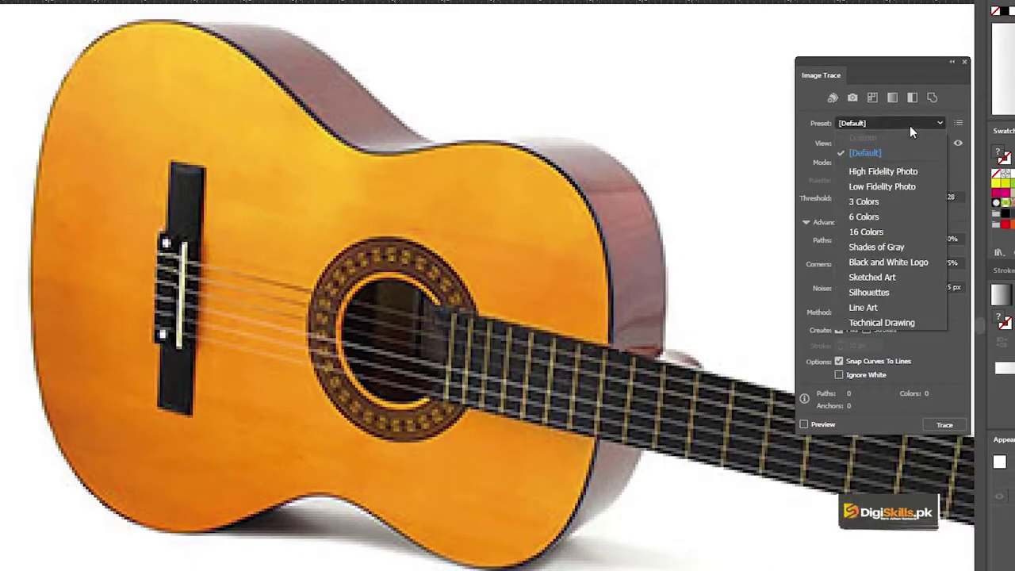
left_click(888, 188)
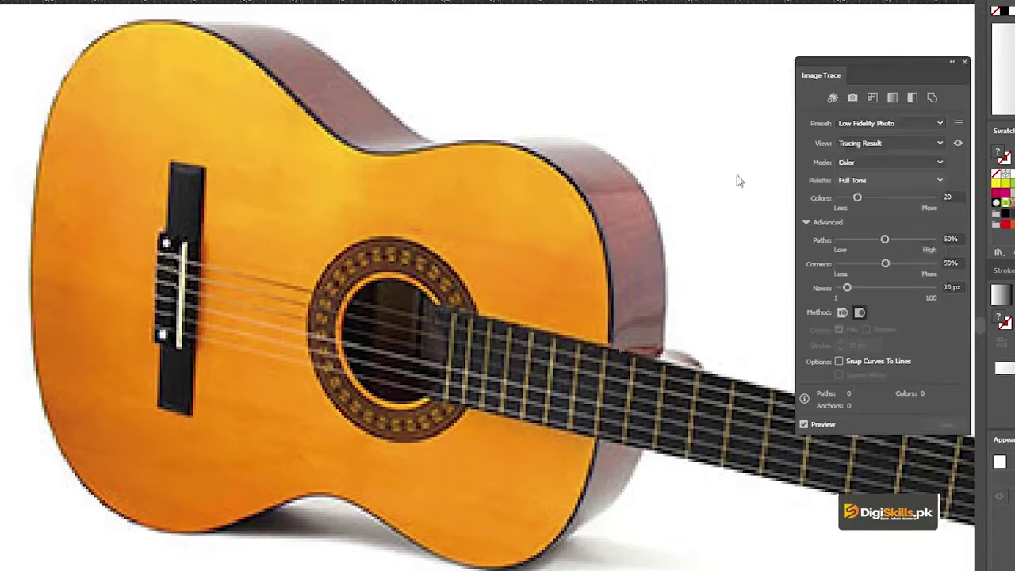
left_click_drag(658, 187, 620, 175)
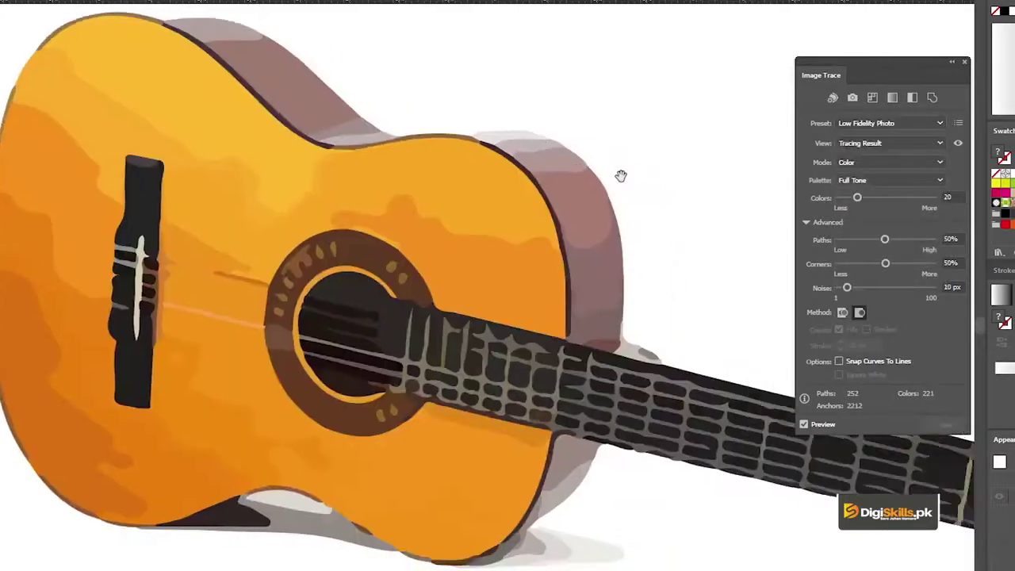
left_click(476, 271, "alt")
left_click(526, 279, "alt")
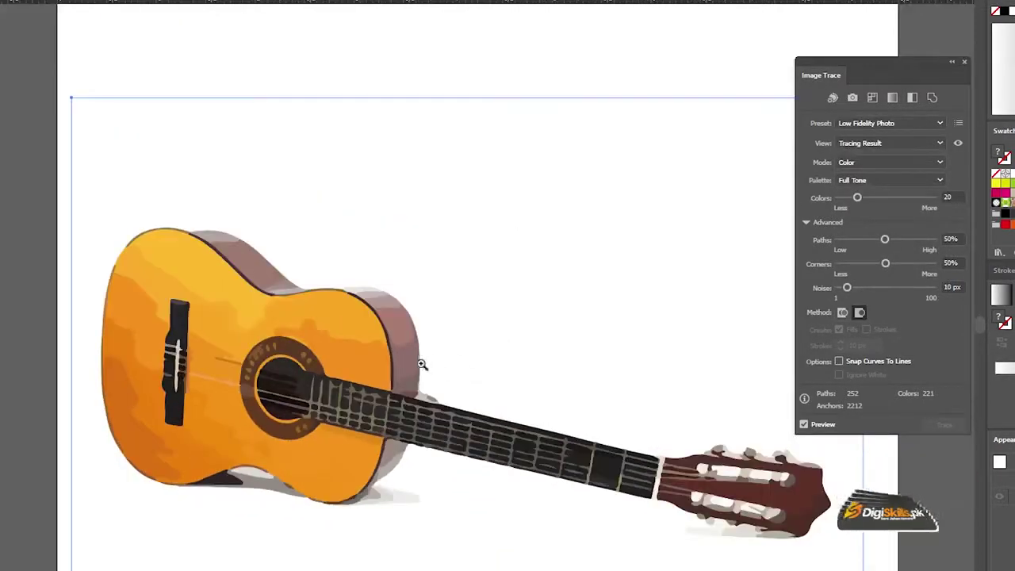
left_click(423, 365)
left_click(429, 331)
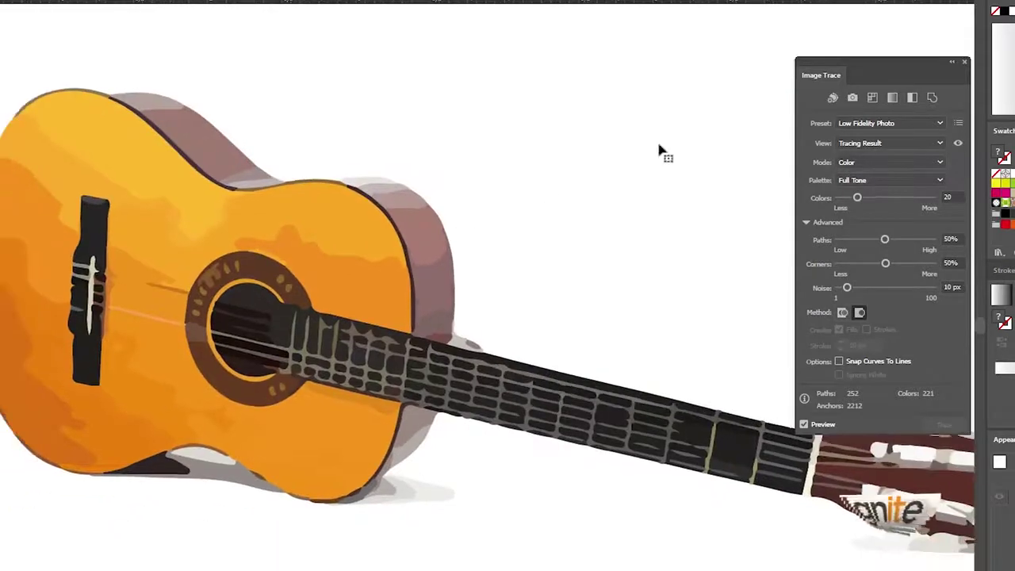
- View the guitar tracing as Tracing Result with Outlines and as Outlines only to examine its path structure
left_click(861, 145)
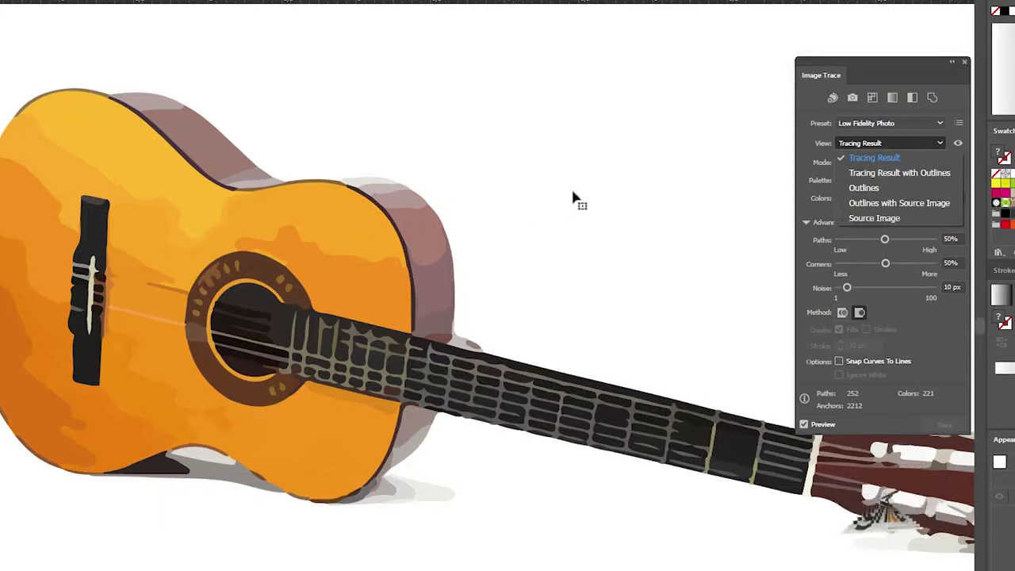
left_click(872, 174)
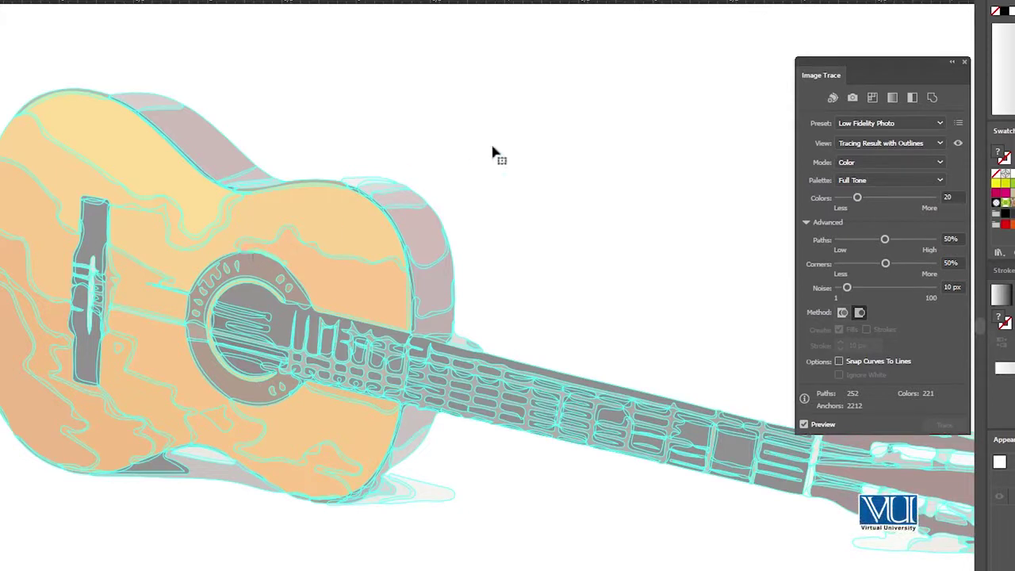
left_click(879, 145)
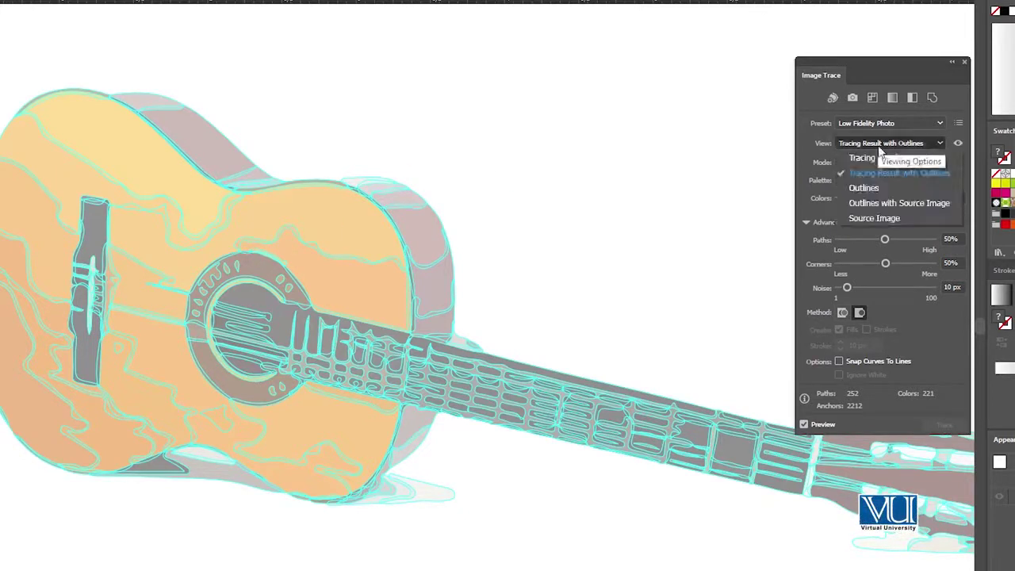
left_click(864, 188)
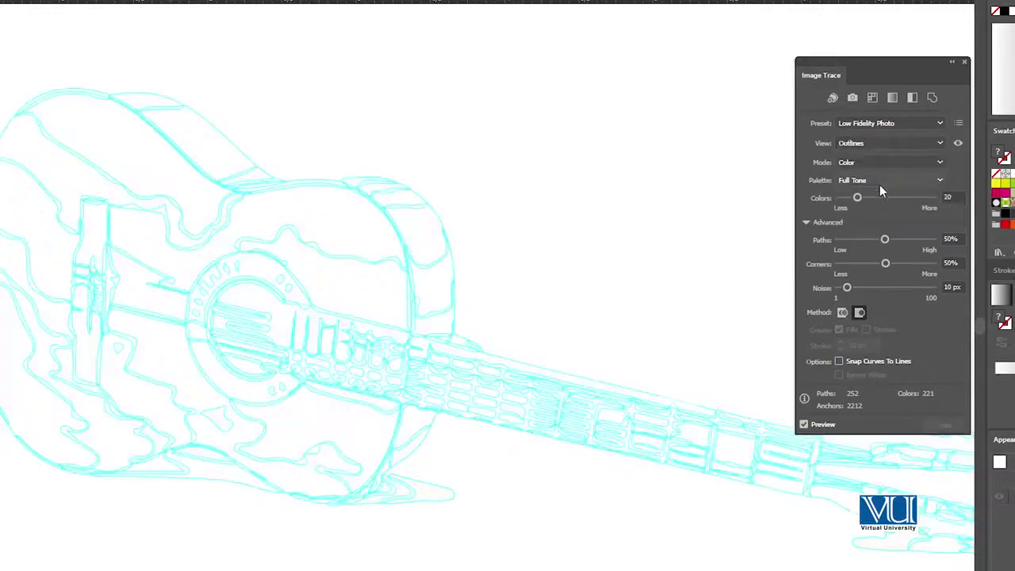
left_click_drag(552, 211, 529, 220)
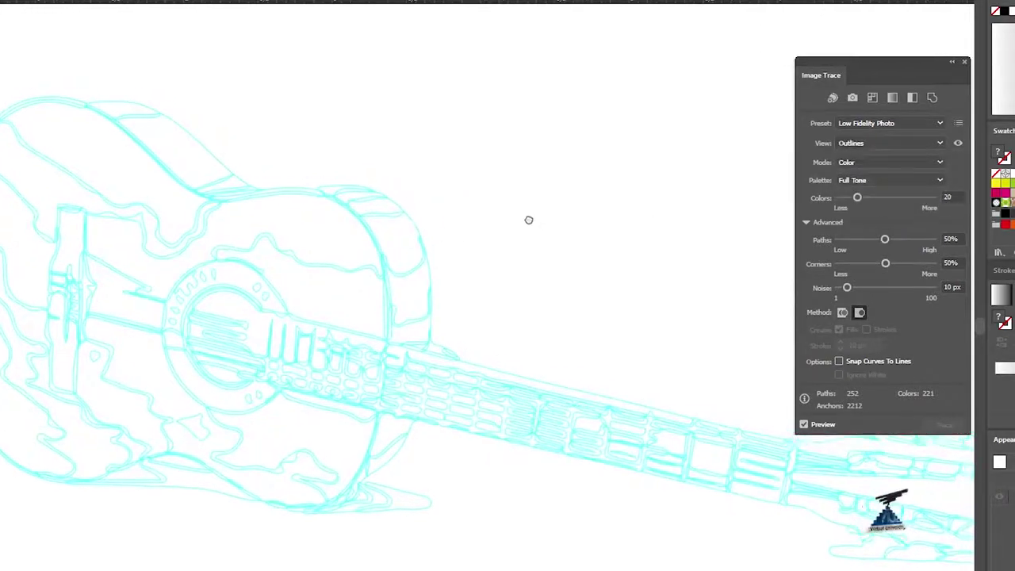
- Compare the guitar's traced outlines over the source image with the Source Image view
left_click(859, 142)
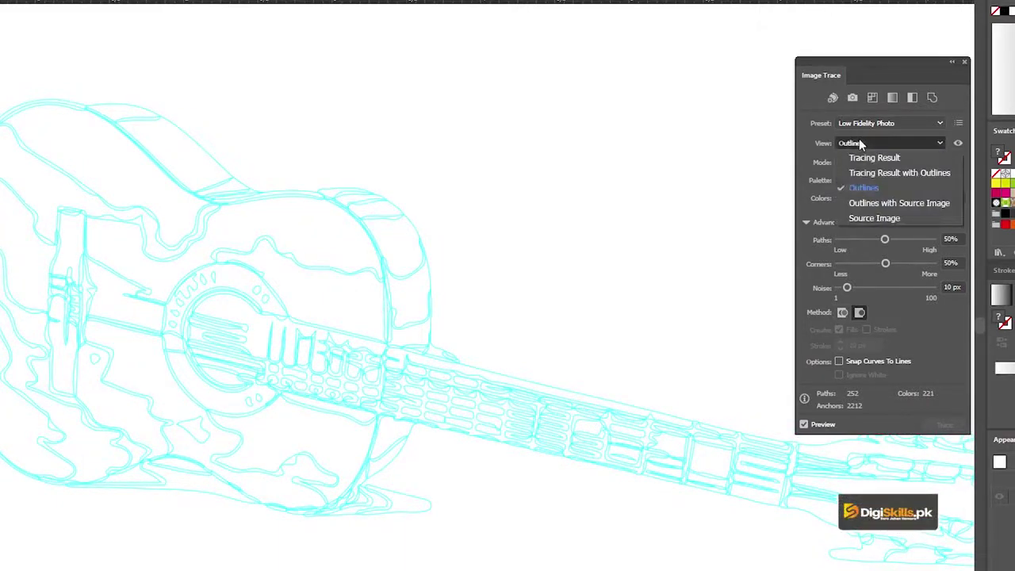
left_click(879, 205)
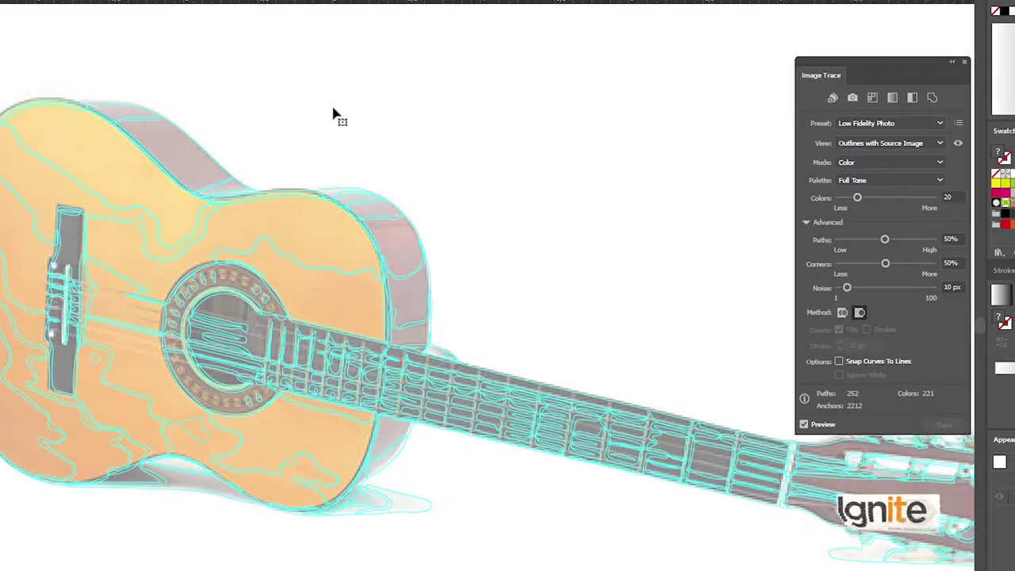
left_click(874, 143)
left_click(855, 219)
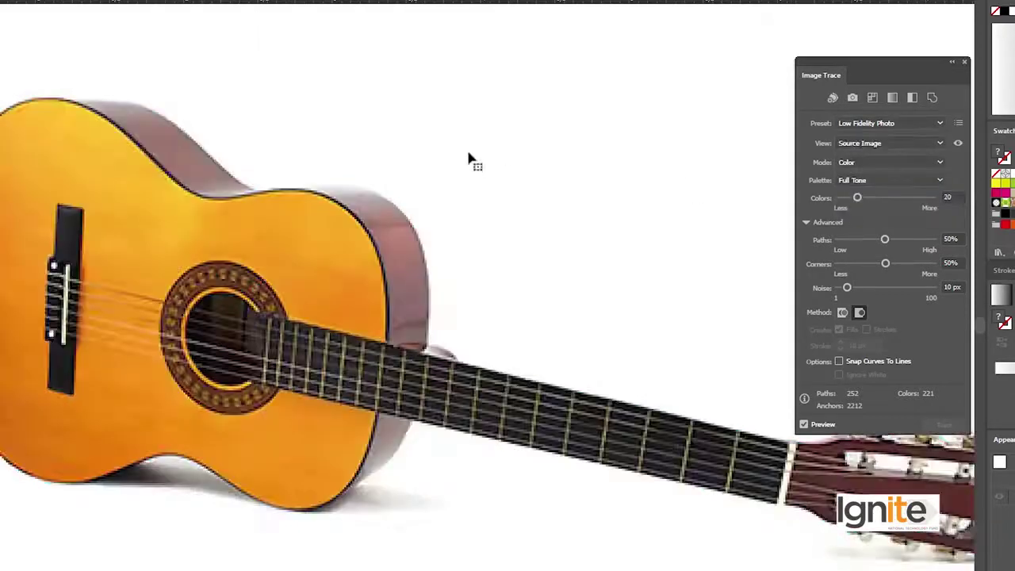
- Return the guitar to the Tracing Result view and examine the body and sound hole up close
left_click(870, 141)
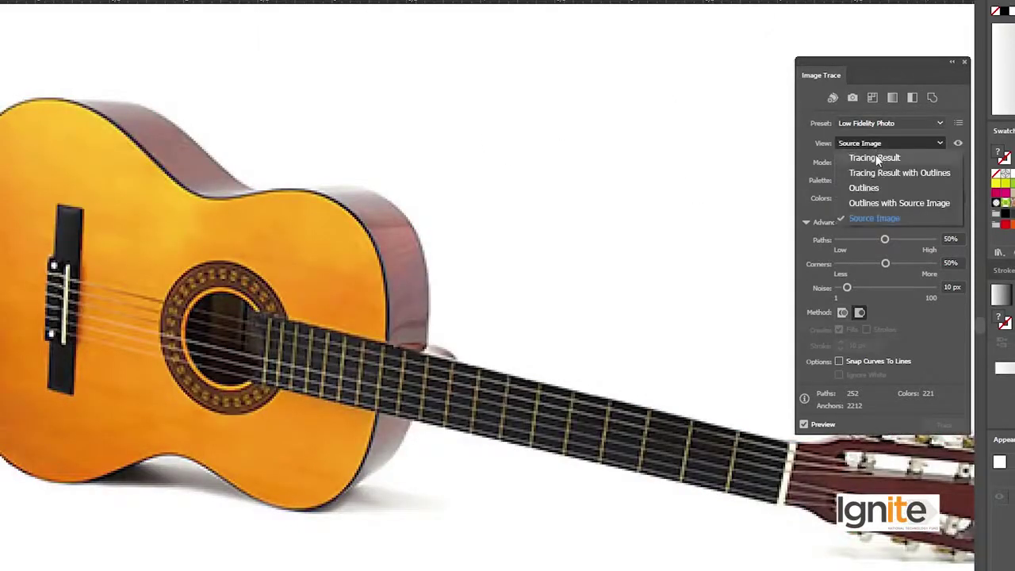
left_click(875, 156)
left_click(216, 291)
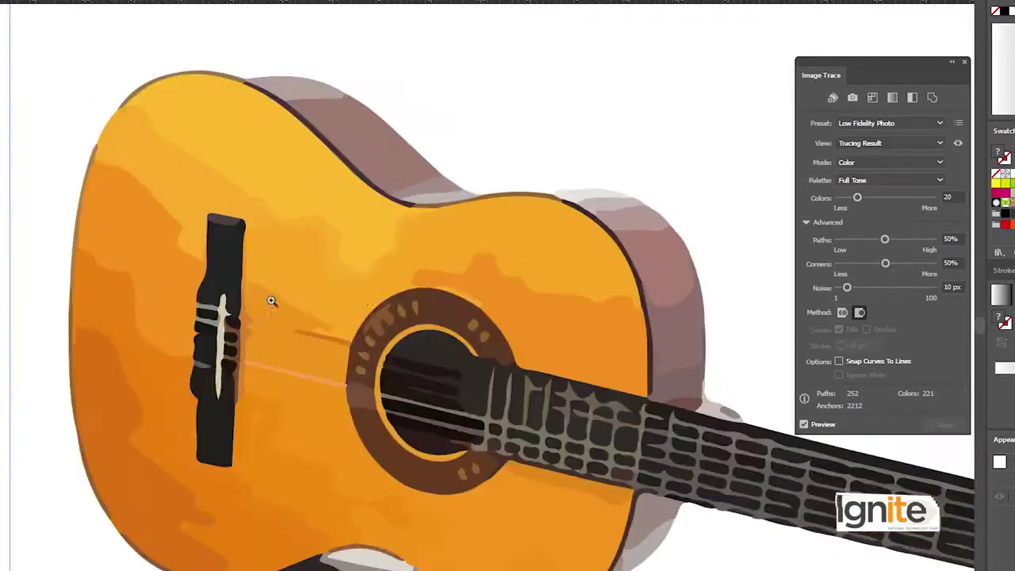
left_click_drag(448, 260, 333, 225)
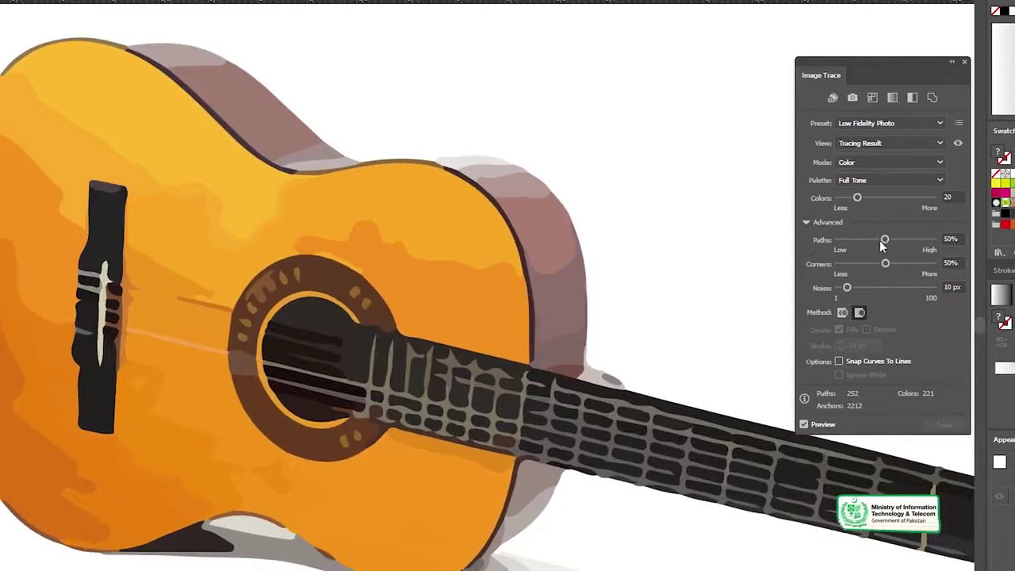
- Set the guitar tracing's Paths to 74%, Corners to 22% and Noise to 100 px, and check the neck detail
left_click_drag(906, 239, 910, 240)
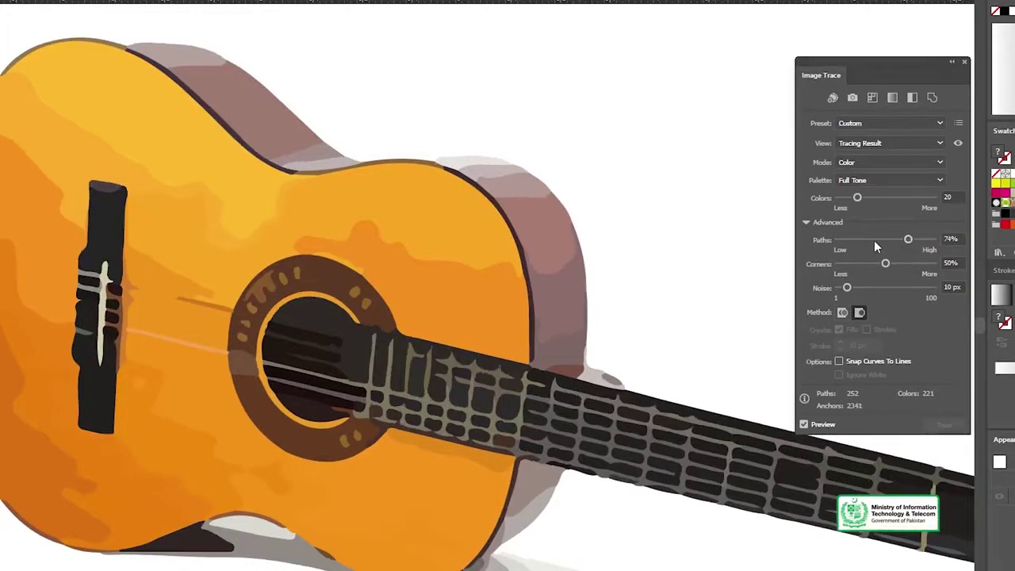
left_click_drag(885, 264, 931, 290)
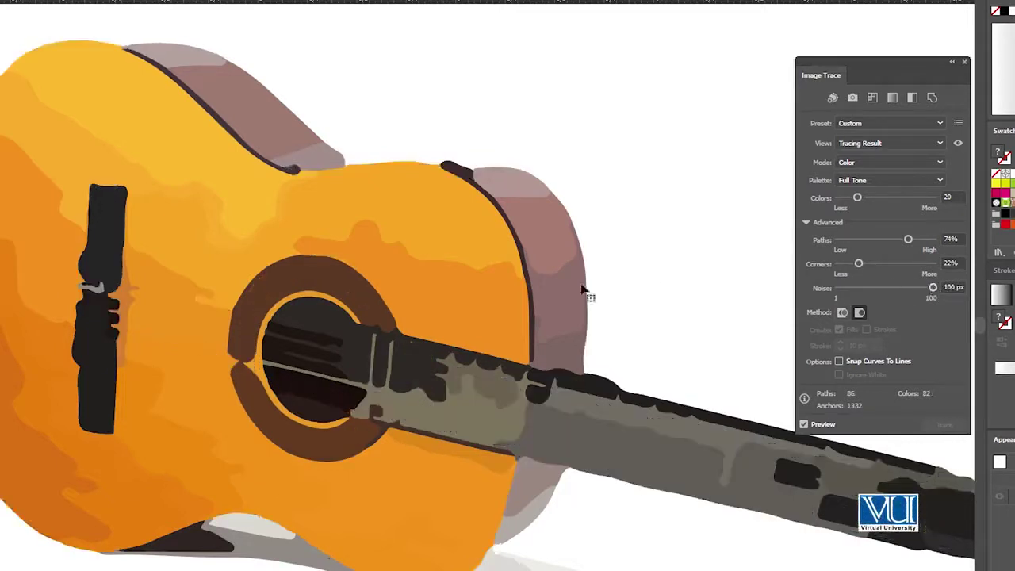
left_click_drag(633, 290, 464, 307)
left_click(439, 362, "alt")
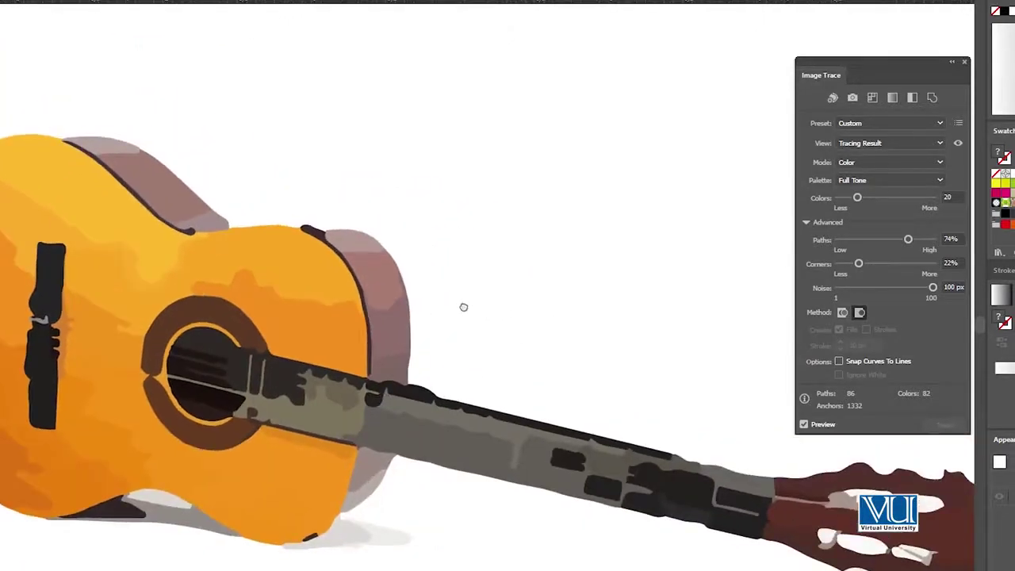
- Set the tracing's Noise to 1 px and check the whole guitar
left_click_drag(933, 288, 839, 291)
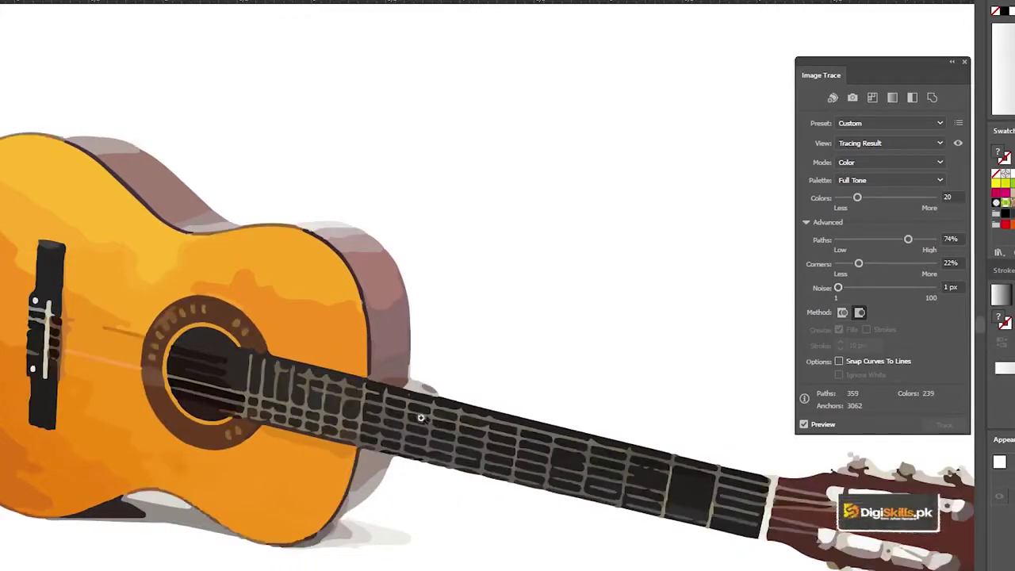
key("ctrl+0")
left_click_drag(453, 232, 423, 270)
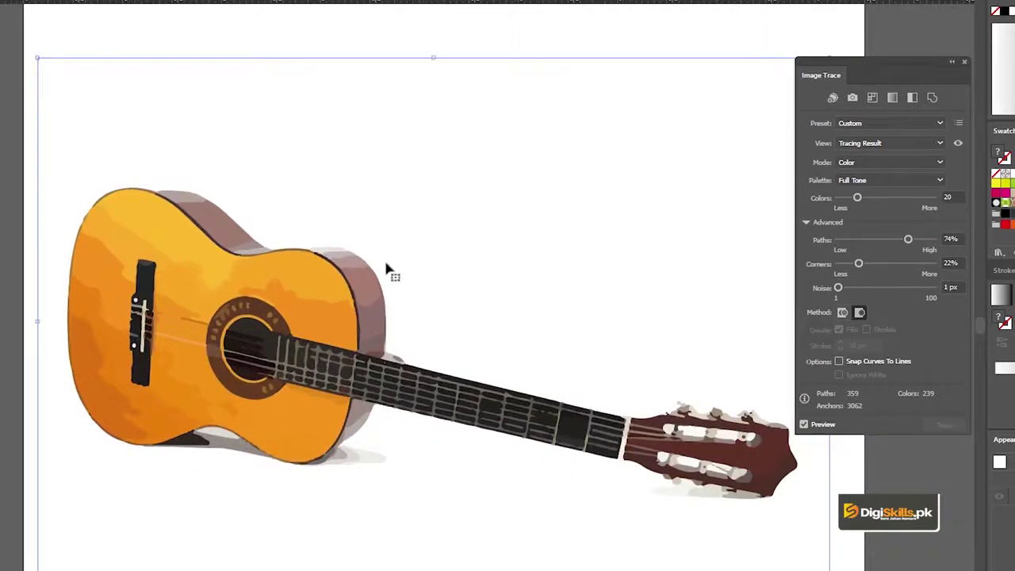
- Expand the guitar tracing into editable vector paths and deselect them
left_click(286, 2)
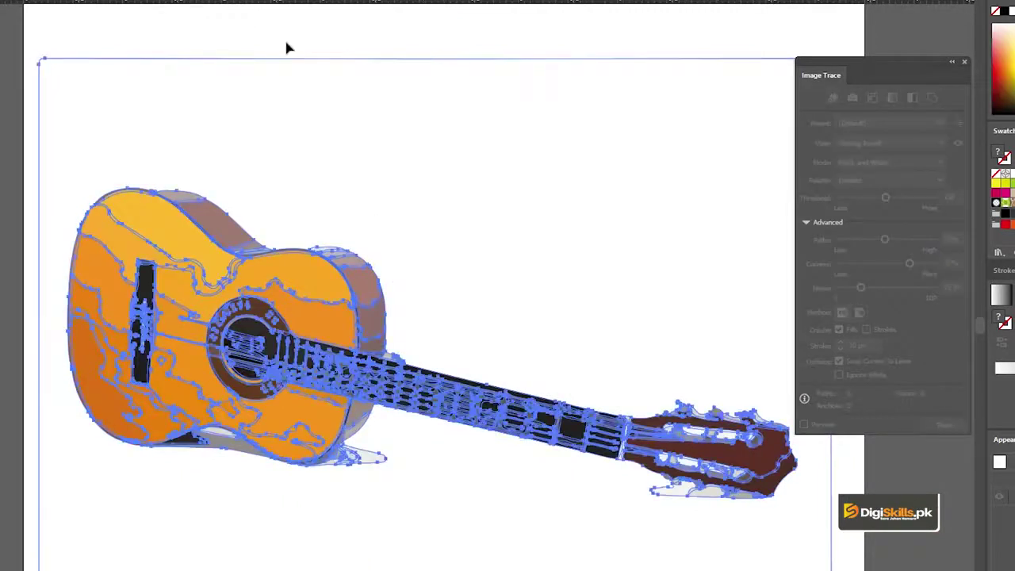
left_click(261, 163)
left_click(254, 250)
- Pull the purple side shapes off the guitar body's upper edge one by one, and undo the moves
left_click_drag(221, 228, 326, 155)
left_click_drag(176, 198, 231, 128)
left_click_drag(245, 248, 275, 200)
key("ctrl+z")
key("ctrl+z")
key("ctrl+z")
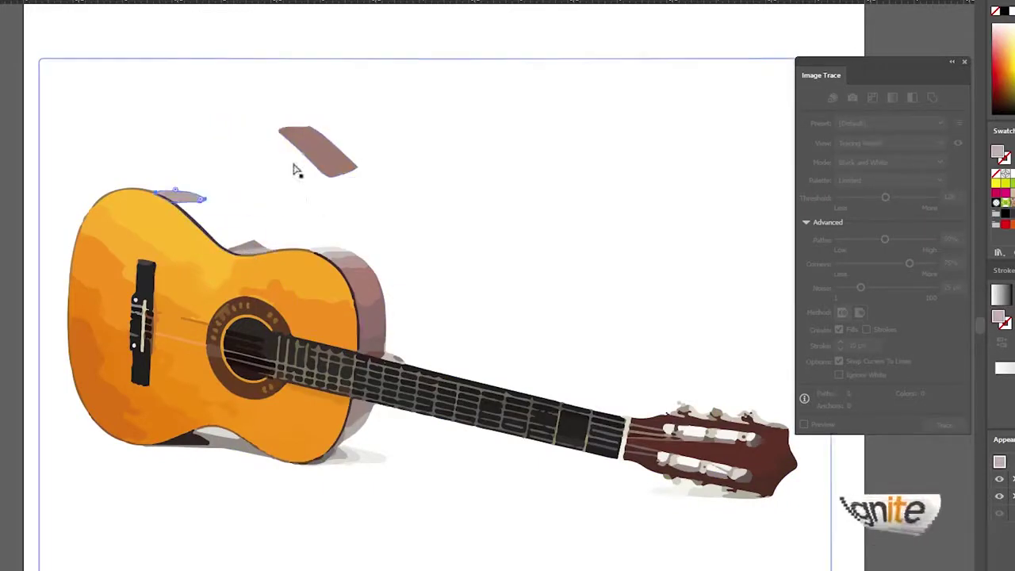
- Clear the selection and look over the complete guitar artwork on its artboard
key("ctrl+a")
key("v")
left_click(344, 35)
left_click(348, 311)
key("ctrl+minus")
left_click(356, 125)
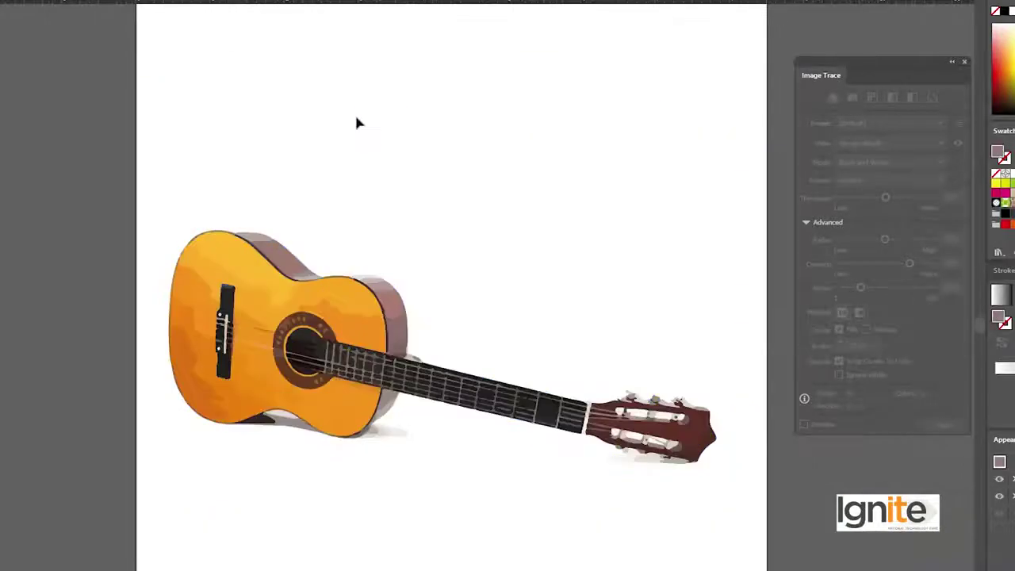